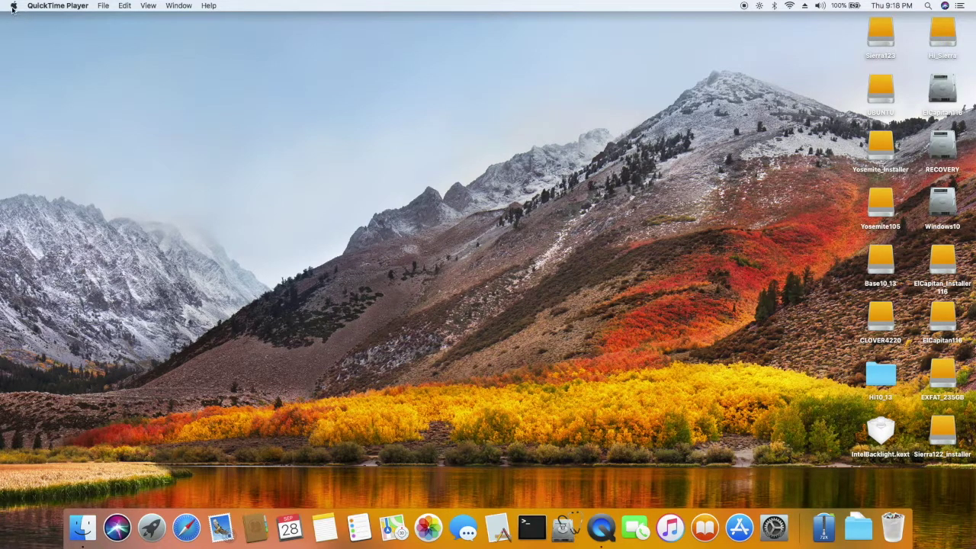
# Open About This Mac to view the High Sierra 10.13 overview, then launch the System Report.
pyautogui.click(12, 8)
pyautogui.click(190, 84)
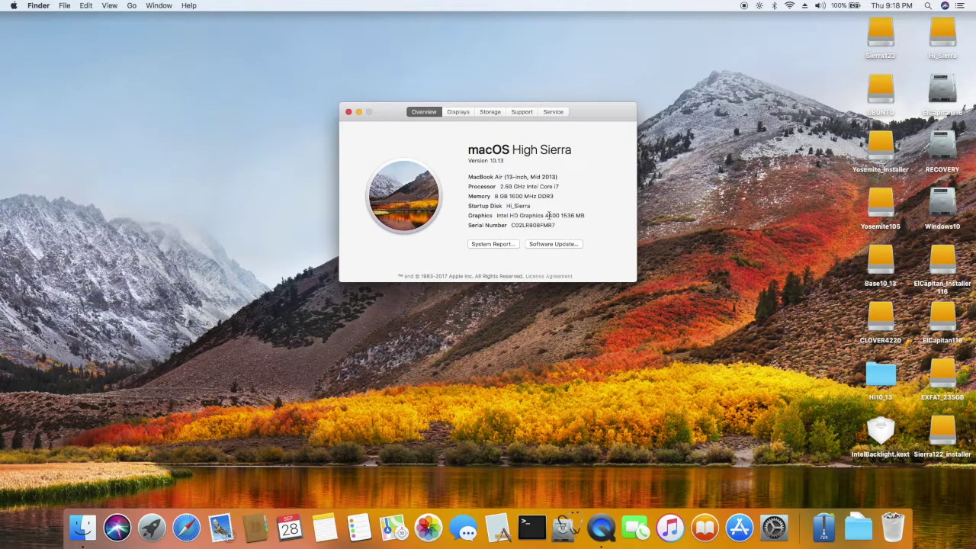
pyautogui.click(495, 244)
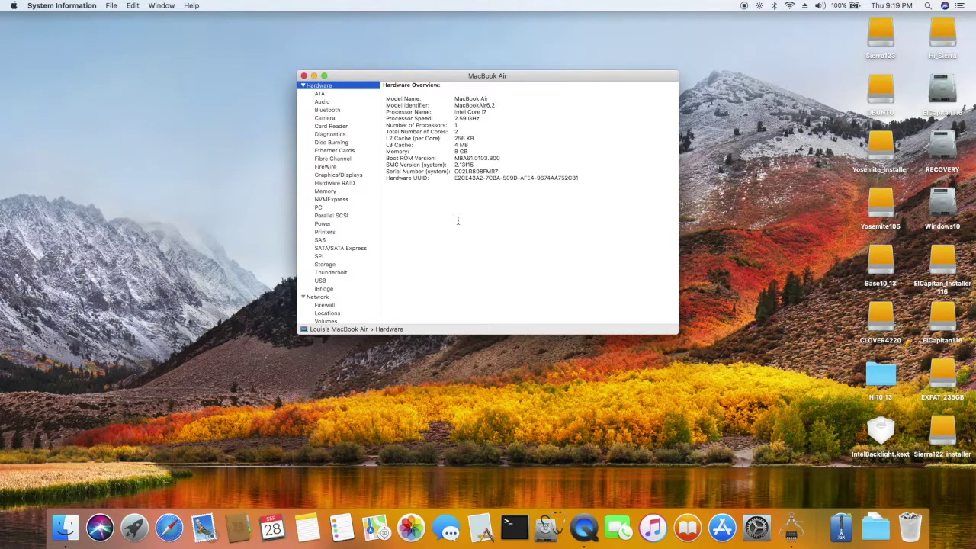
# Review the Audio, Bluetooth, Camera, Card Reader, Ethernet, Graphics/Displays and USB device listings.
pyautogui.click(328, 102)
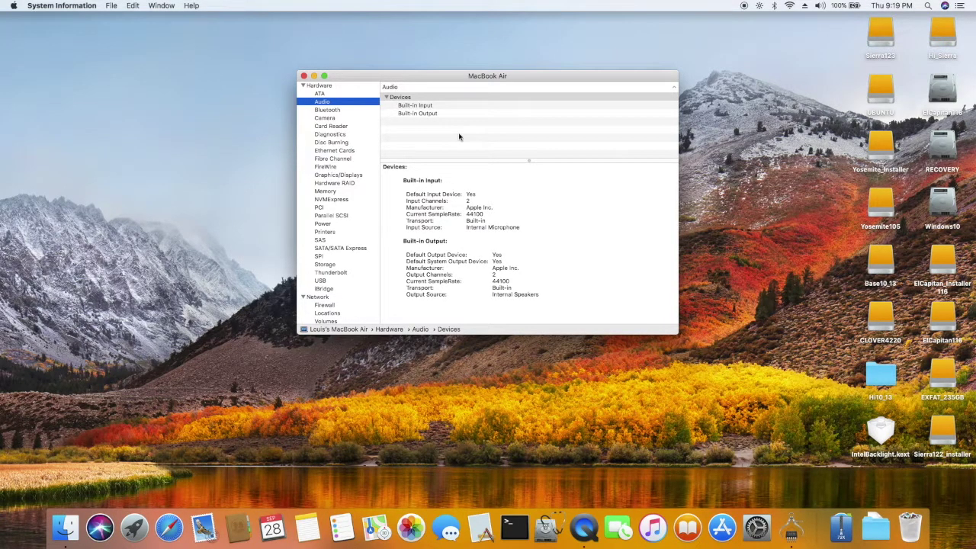
pyautogui.click(326, 110)
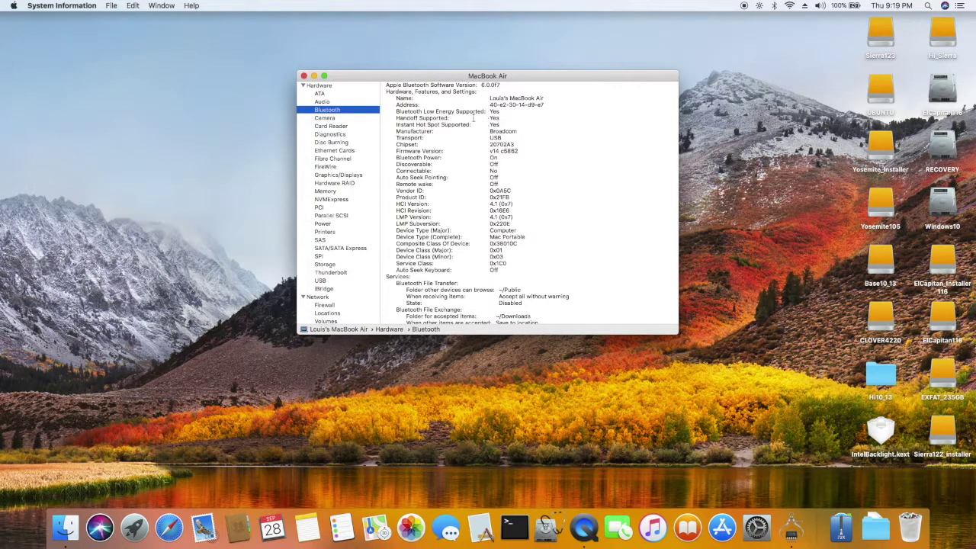
pyautogui.click(326, 118)
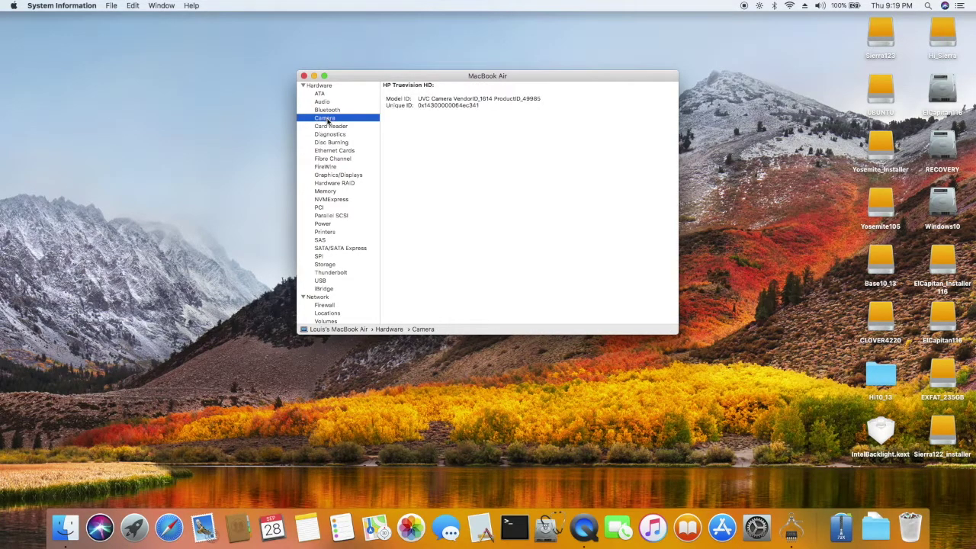
pyautogui.click(344, 127)
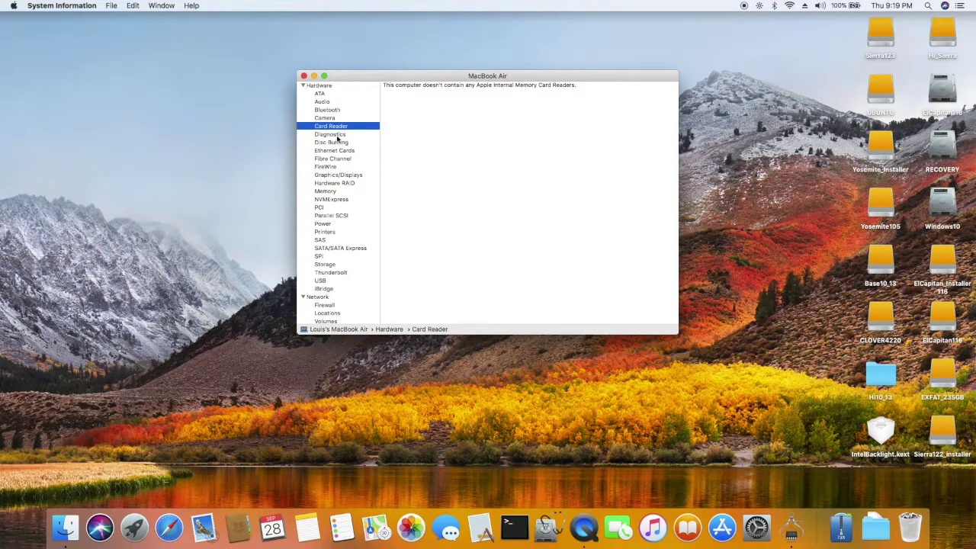
pyautogui.click(337, 151)
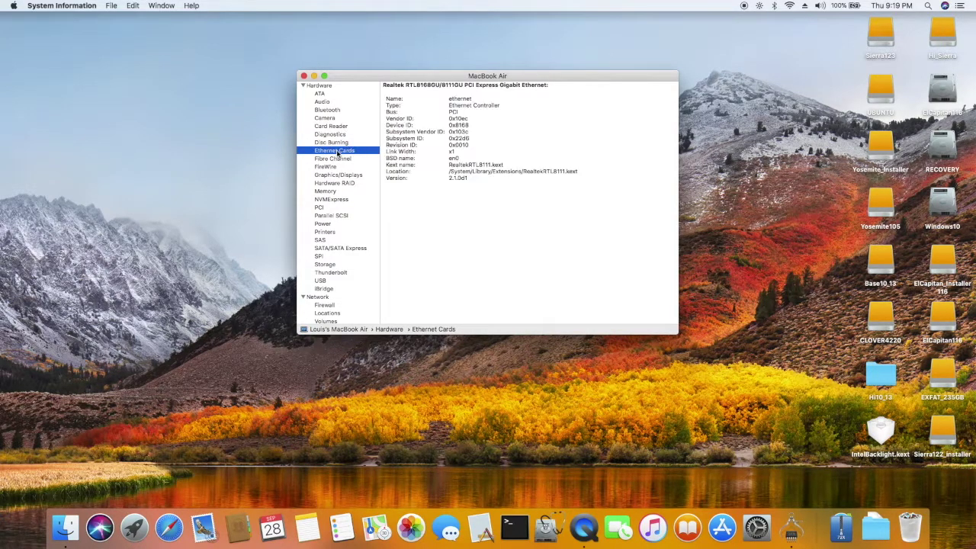
pyautogui.click(336, 176)
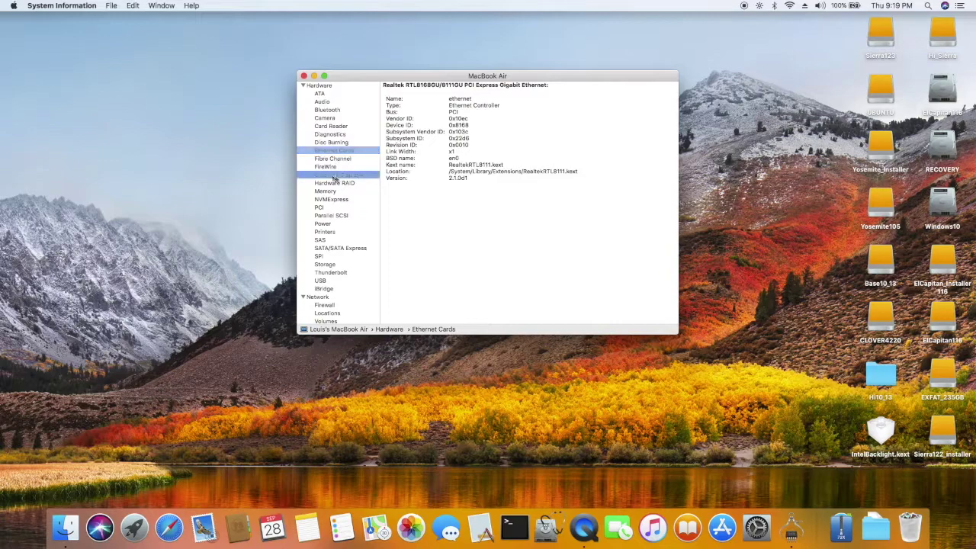
pyautogui.click(322, 281)
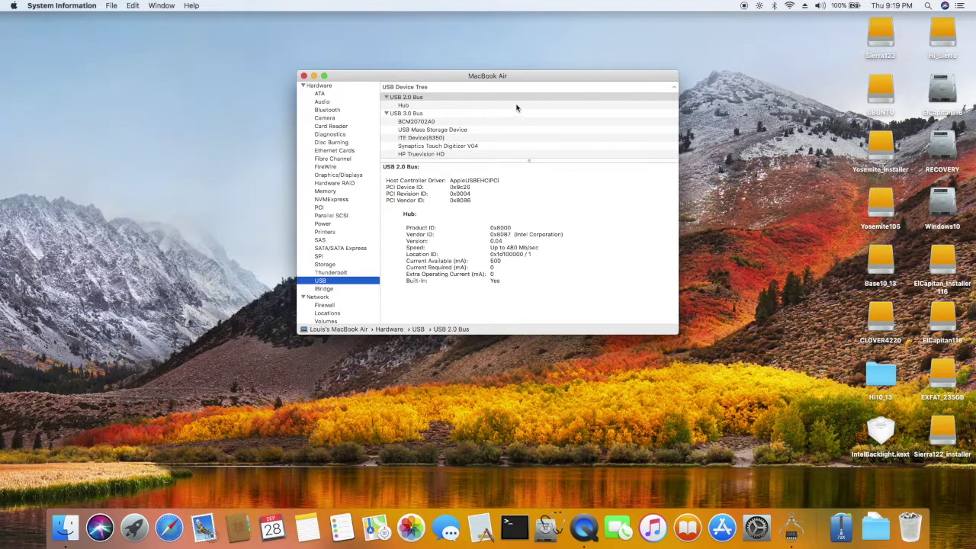
pyautogui.scroll(-1, 516, 109)
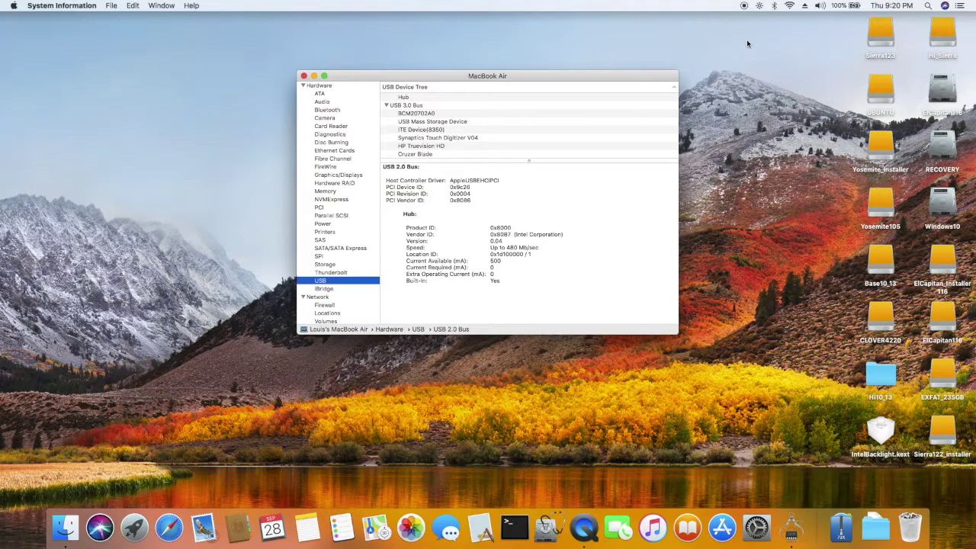
# Check the Wi-Fi network list and the Wi-Fi interface details in System Information.
pyautogui.click(790, 6)
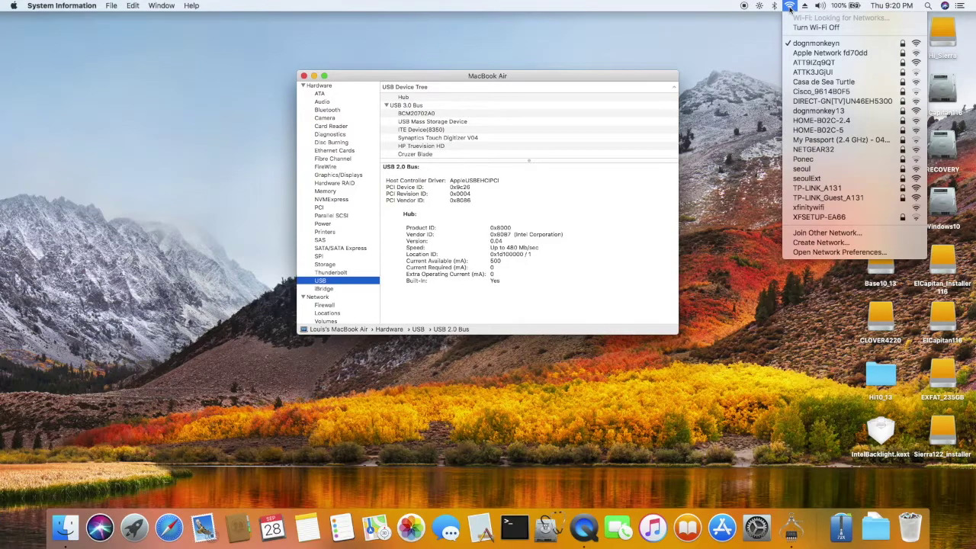
pyautogui.click(790, 6)
pyautogui.scroll(-4, 330, 269)
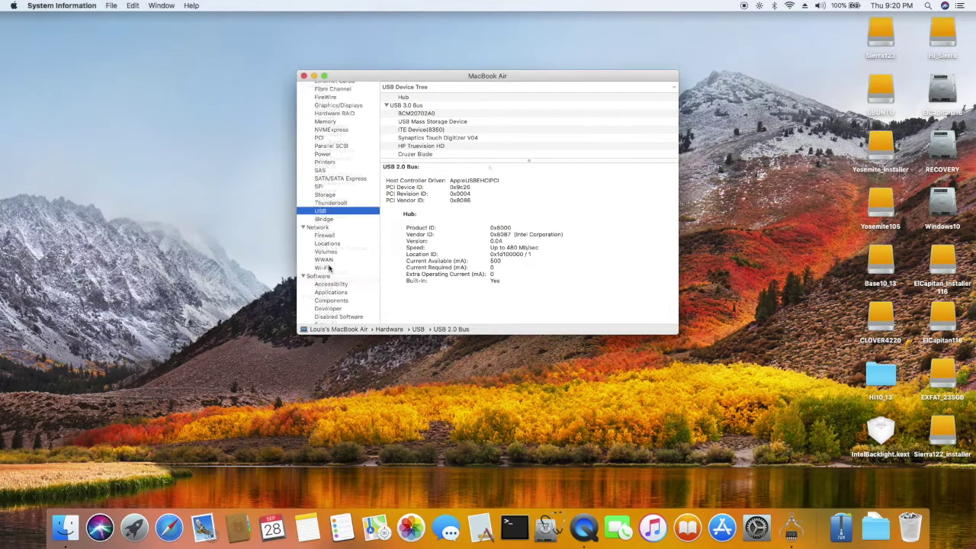
pyautogui.click(329, 268)
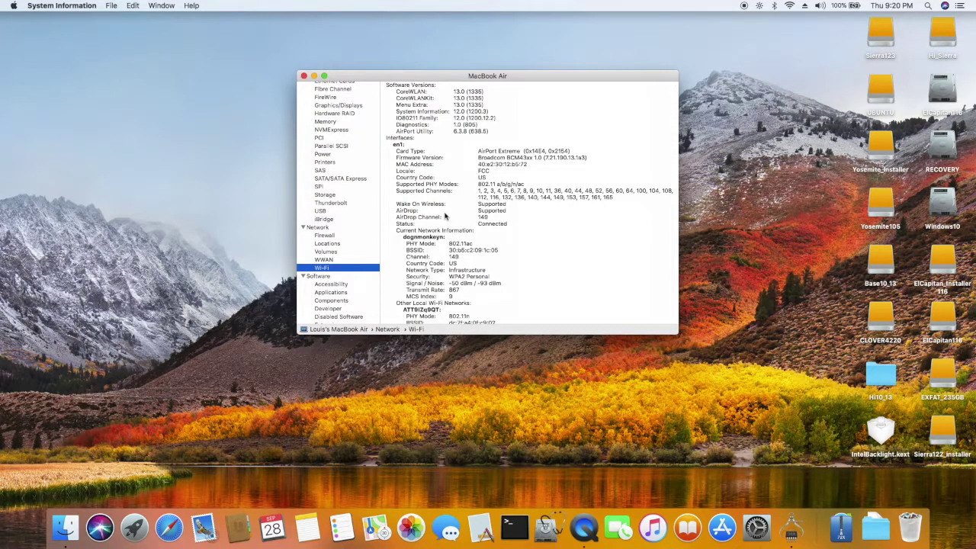
# Quit System Information, check the battery status, and dismiss Siri's stock results.
pyautogui.press('cmd+q')
pyautogui.click(854, 6)
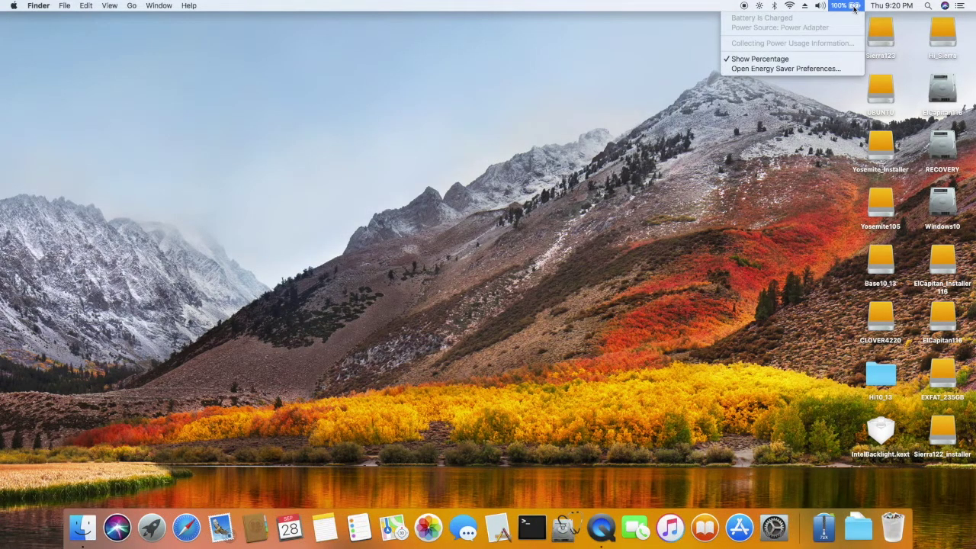
pyautogui.click(945, 5)
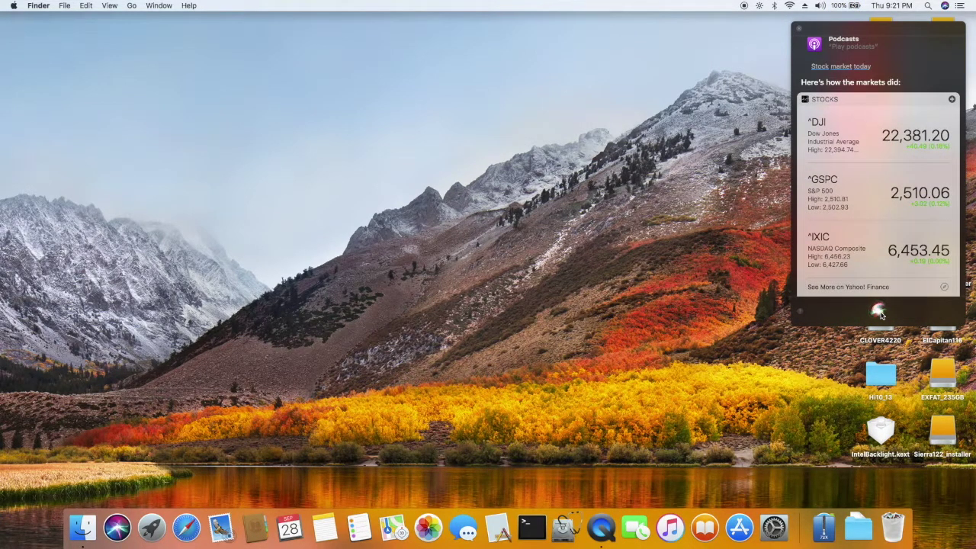
pyautogui.click(755, 217)
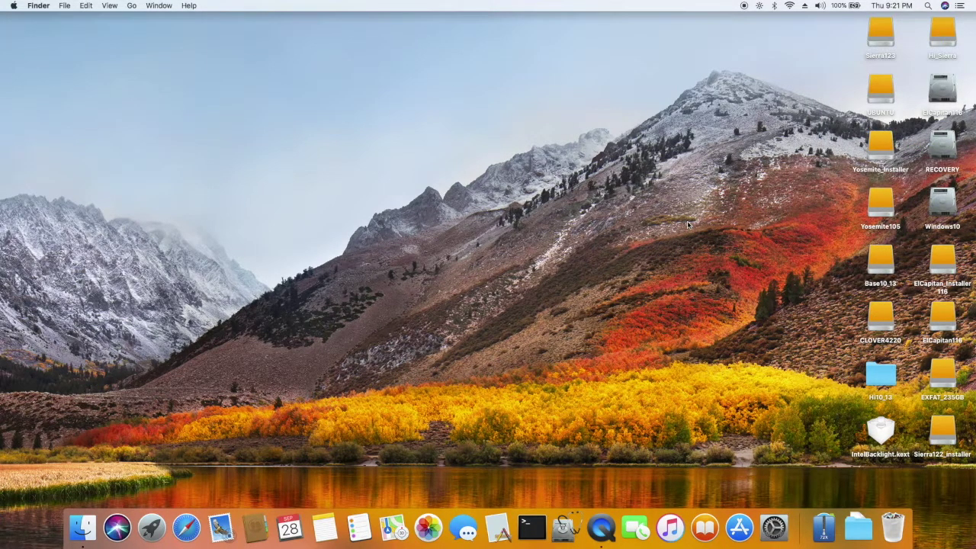
# Raise the screen brightness and open the Built-in Display preferences.
pyautogui.press('XF86MonBrightnessUp')
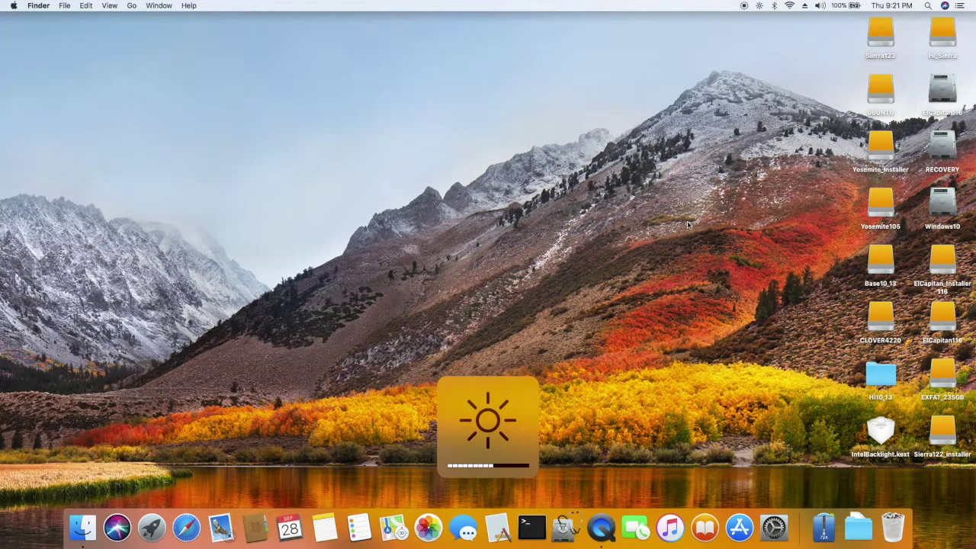
pyautogui.press('XF86MonBrightnessUp')
pyautogui.press('alt+XF86MonBrightnessUp')
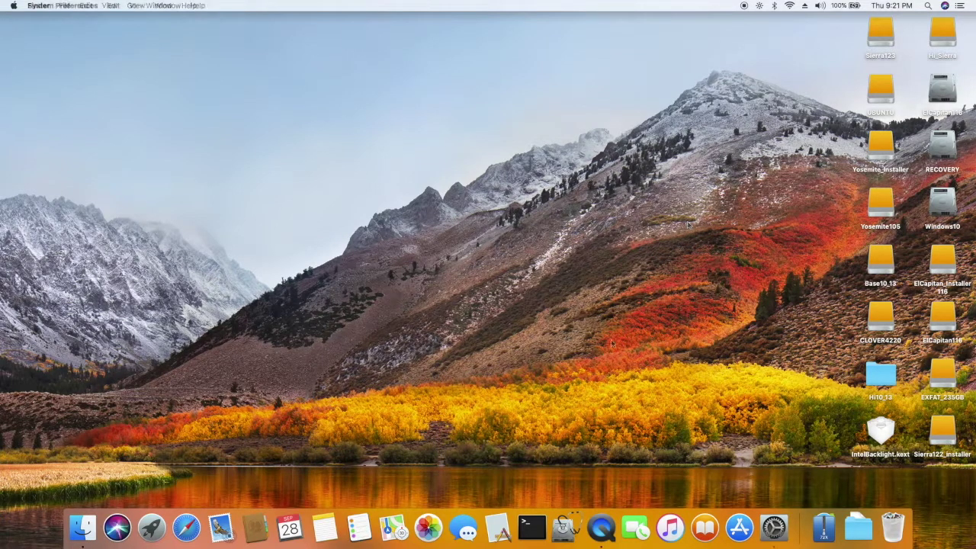
pyautogui.click(350, 177)
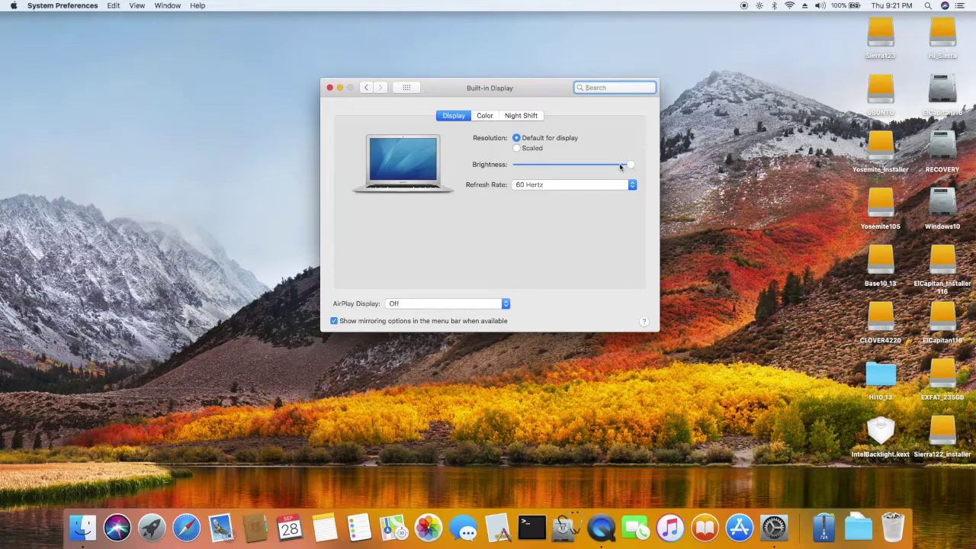
# Dim the display to half and back to full, then open and close the Brightness Slider preferences.
pyautogui.moveTo(631, 164); pyautogui.dragTo(661, 164)
pyautogui.click(329, 88)
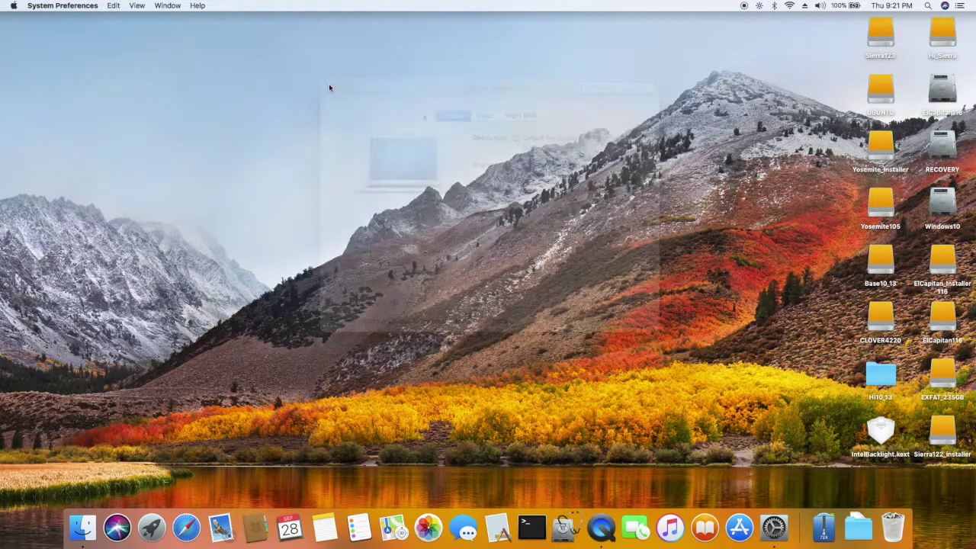
pyautogui.click(761, 8)
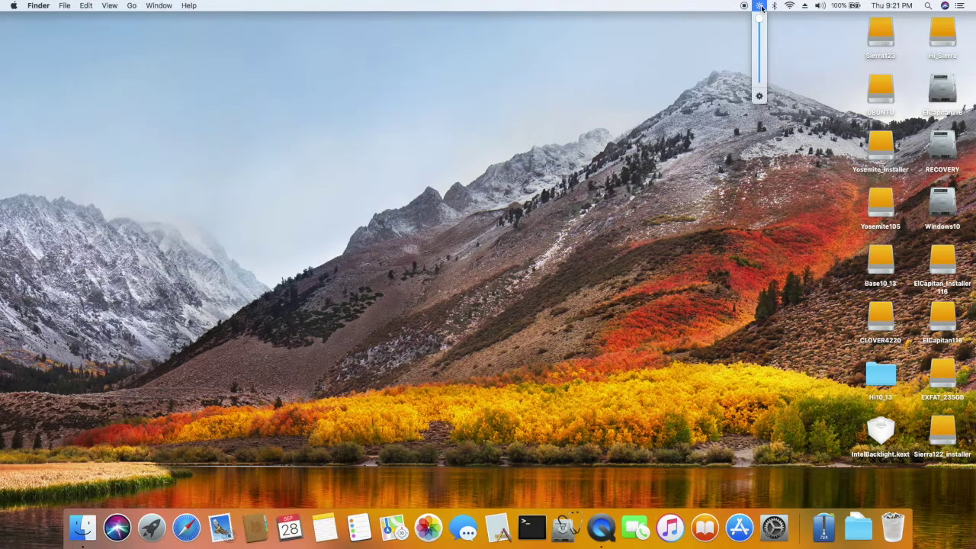
pyautogui.click(760, 96)
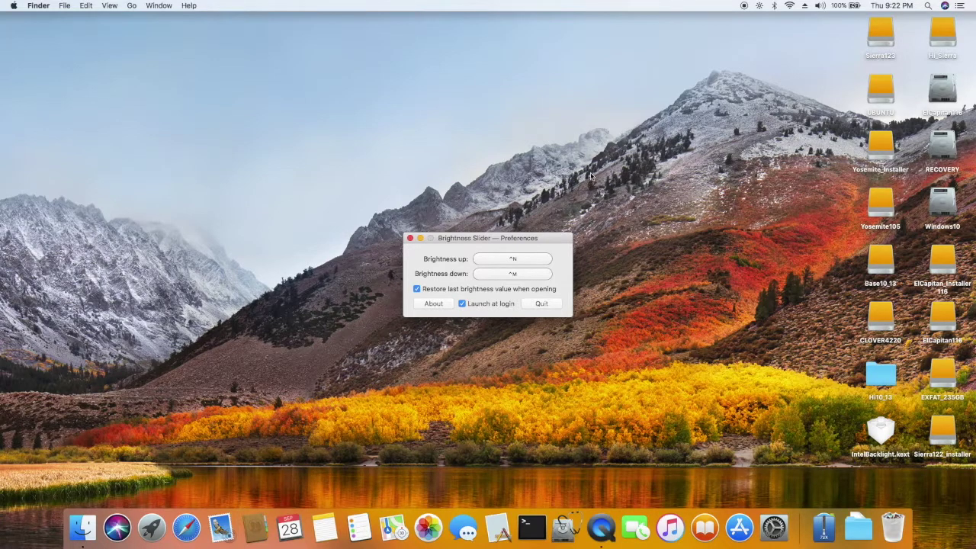
pyautogui.click(409, 238)
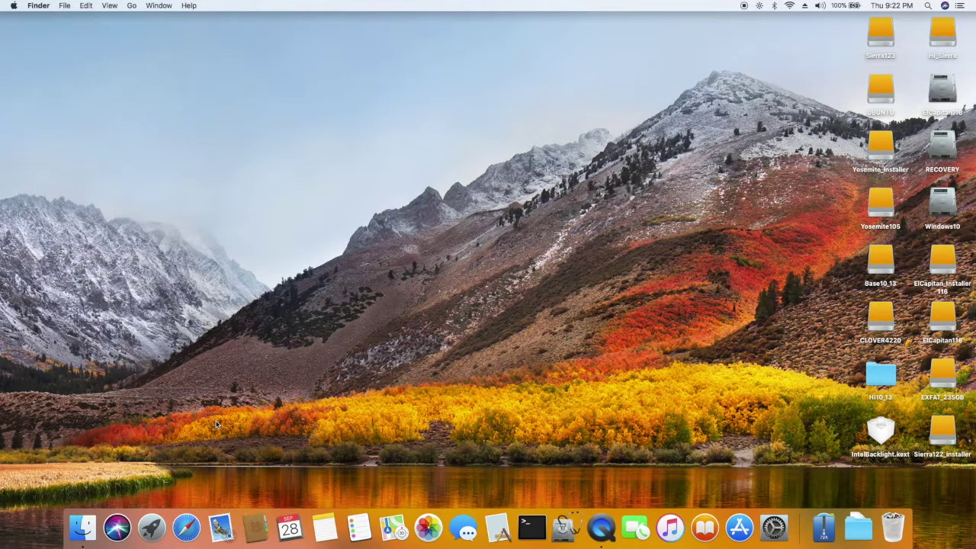
# Launch Safari, open Twitter from Favorites, and play the Pop featured tweet's video.
pyautogui.click(186, 526)
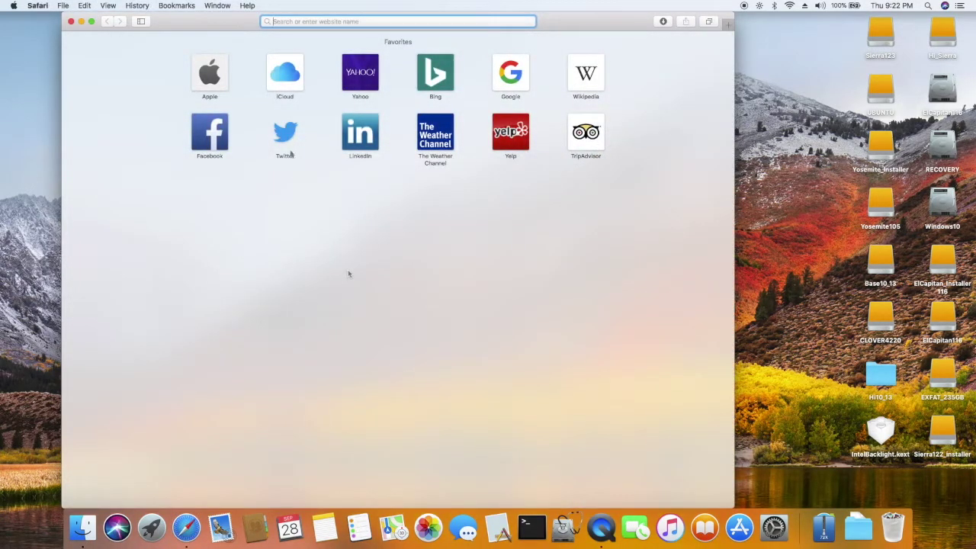
pyautogui.click(286, 134)
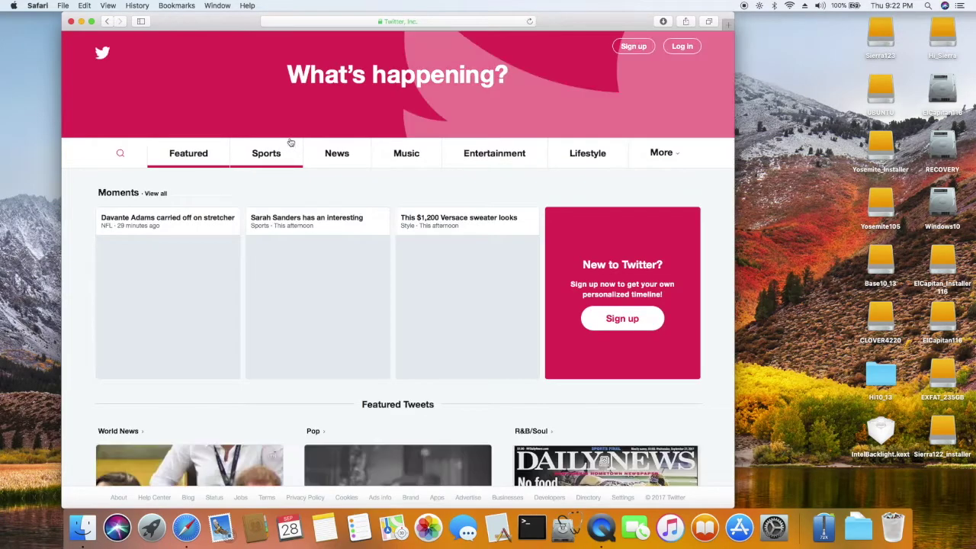
pyautogui.scroll(-5, 300, 292)
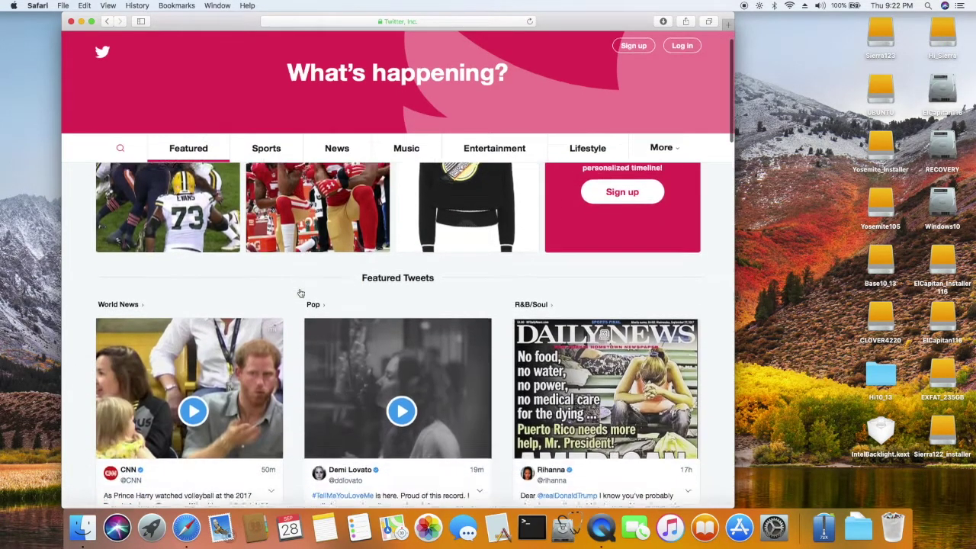
pyautogui.scroll(-1, 300, 291)
pyautogui.click(399, 225)
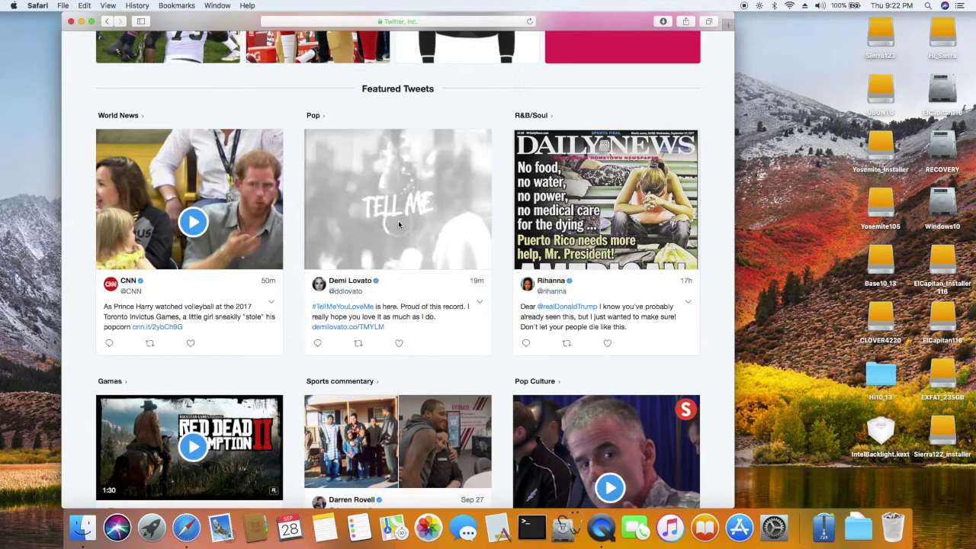
# Go to the Yahoo home page, open Yahoo Finance, then focus the address bar.
pyautogui.click(435, 21)
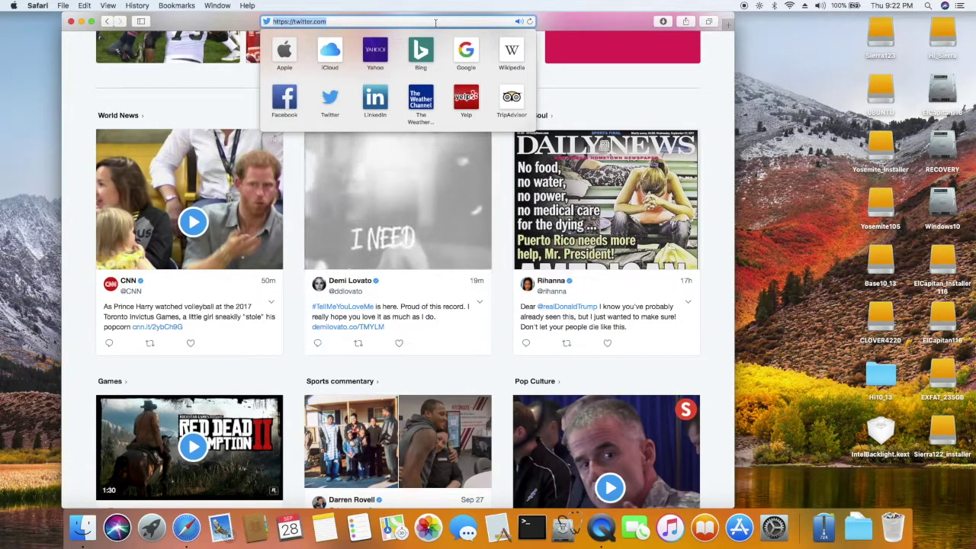
pyautogui.click(374, 51)
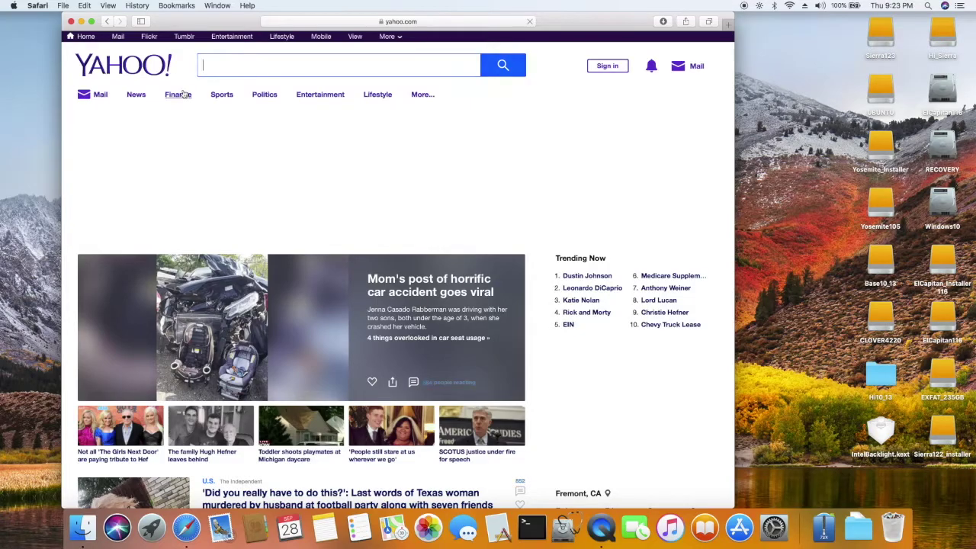
pyautogui.click(183, 94)
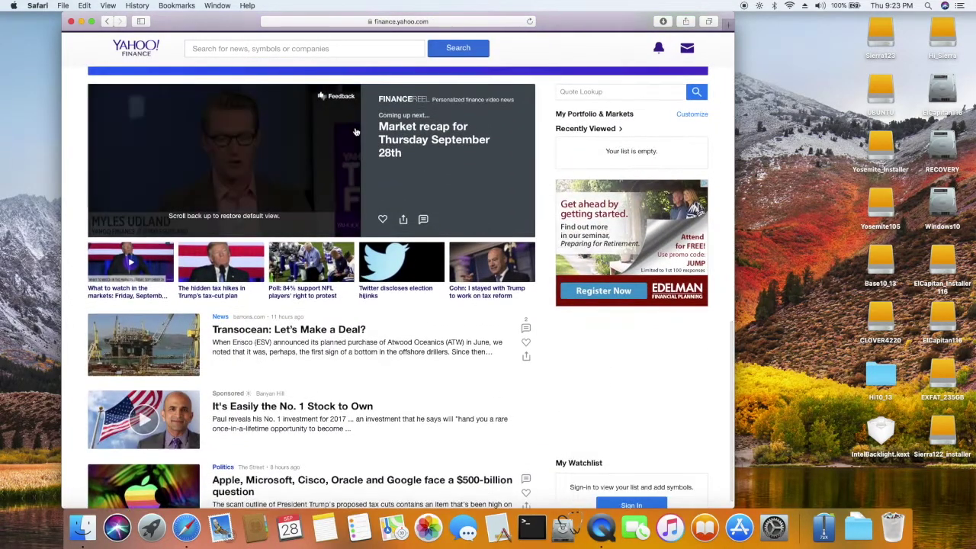
pyautogui.click(410, 23)
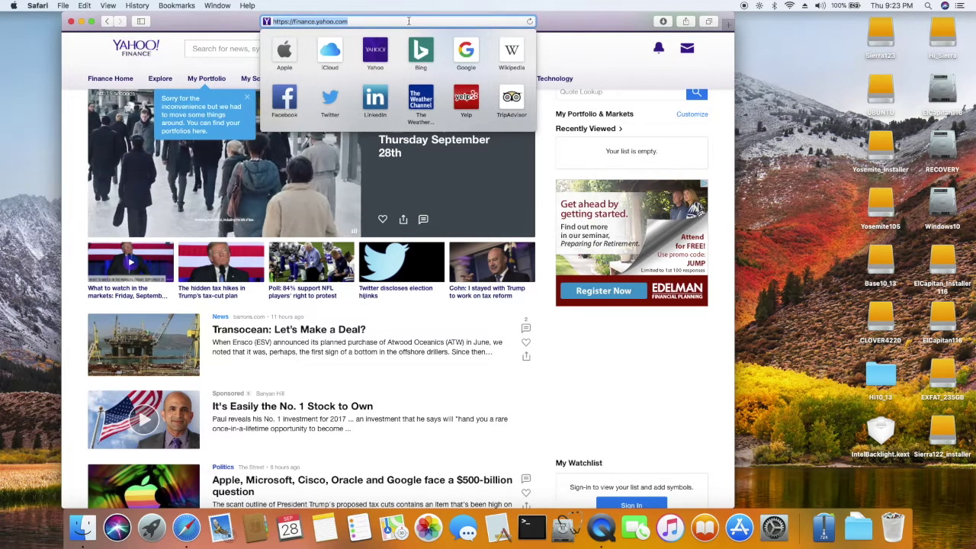
# Load nbc.com in Safari.
pyautogui.write('n')
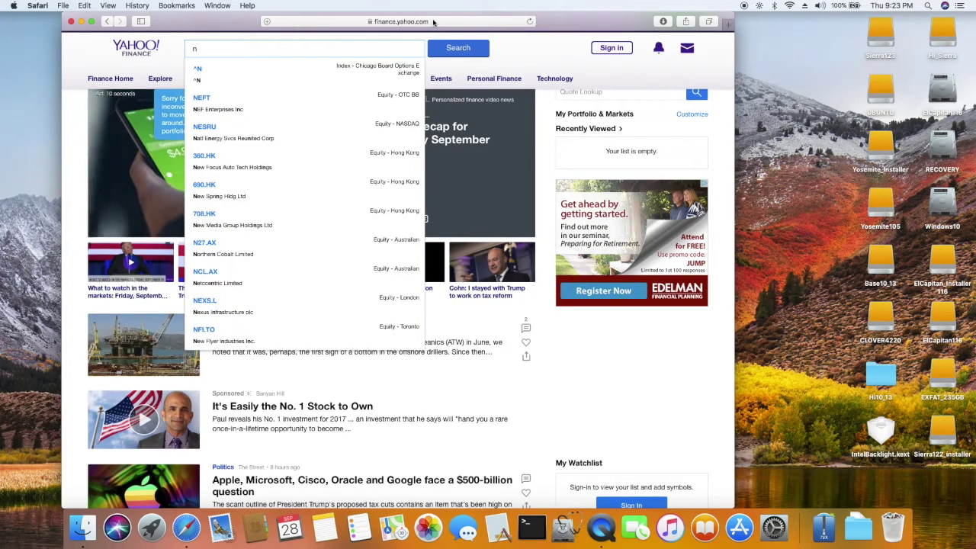
pyautogui.click(431, 23)
pyautogui.write('nbc')
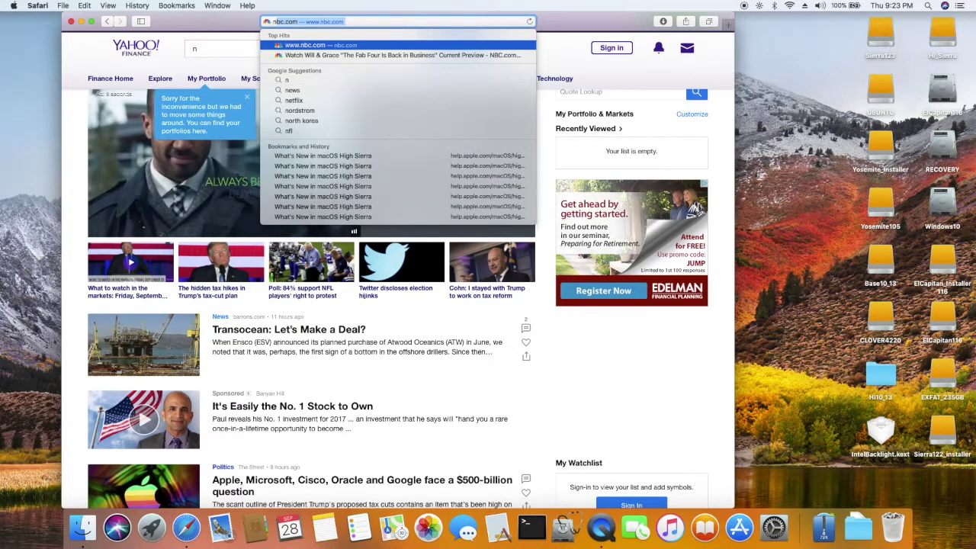
pyautogui.press('Return')
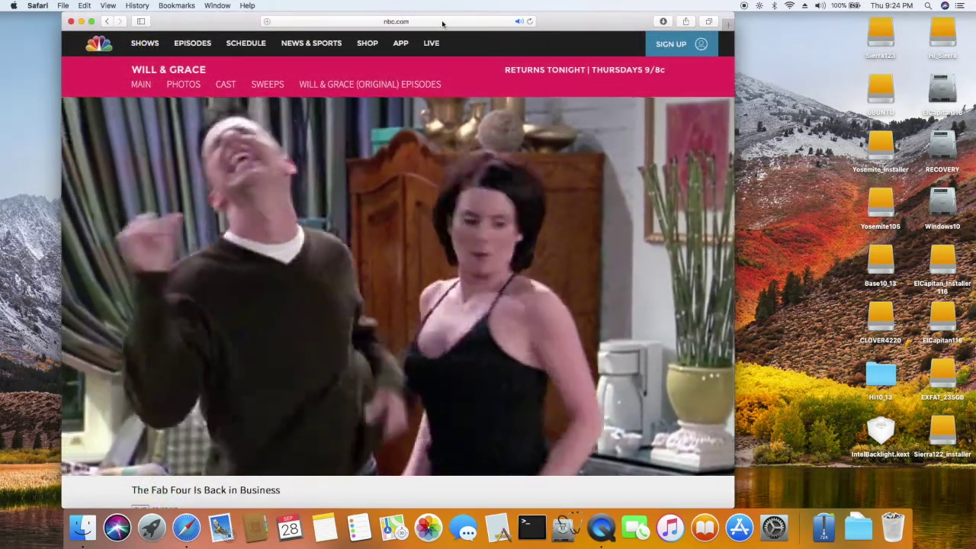
# Load cnbc.com, scroll through its headlines, and close the Safari window.
pyautogui.click(441, 21)
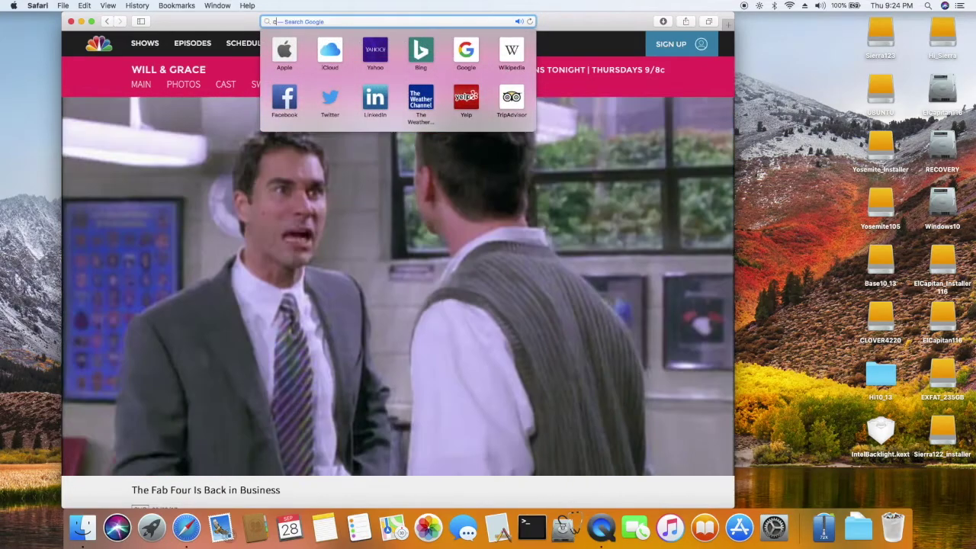
pyautogui.write('cnbc.com')
pyautogui.press('Return')
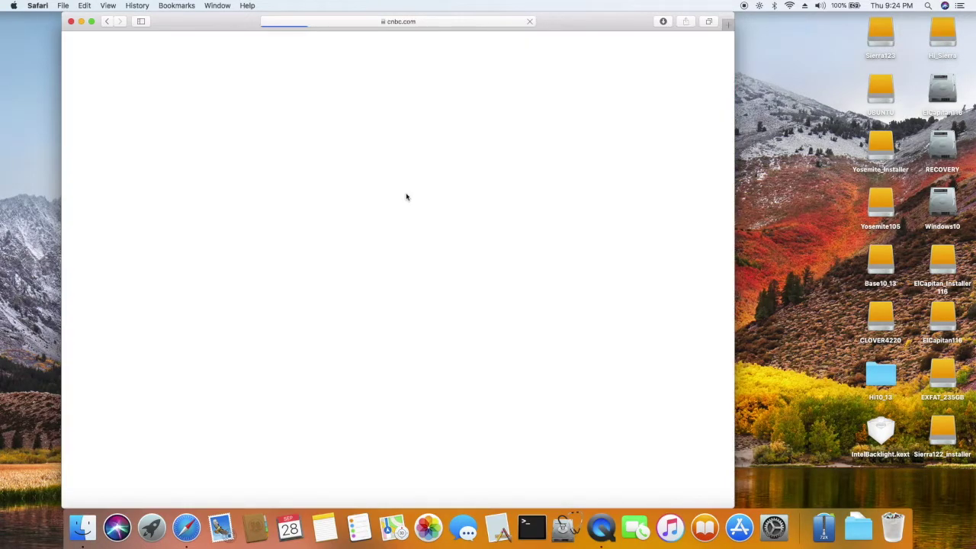
pyautogui.scroll(-5, 371, 241)
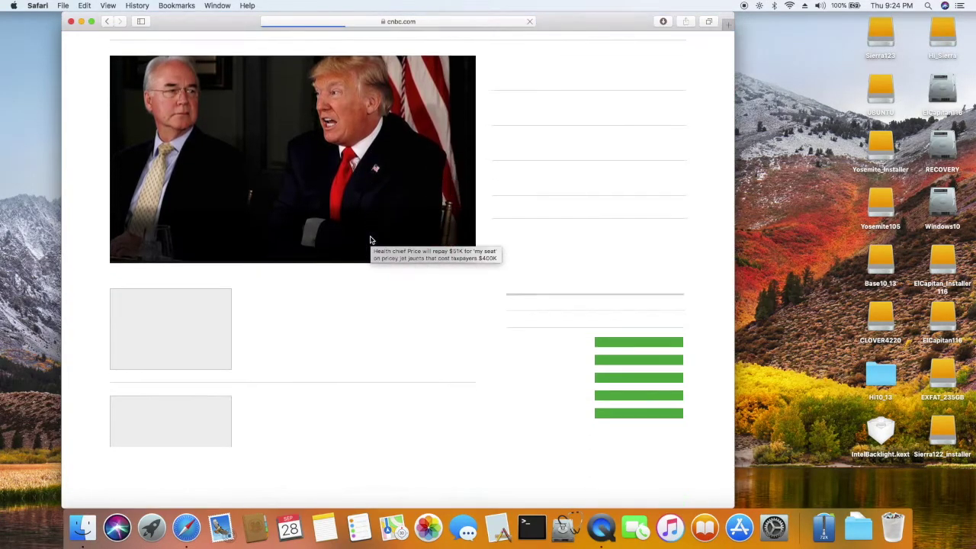
pyautogui.scroll(-3, 371, 241)
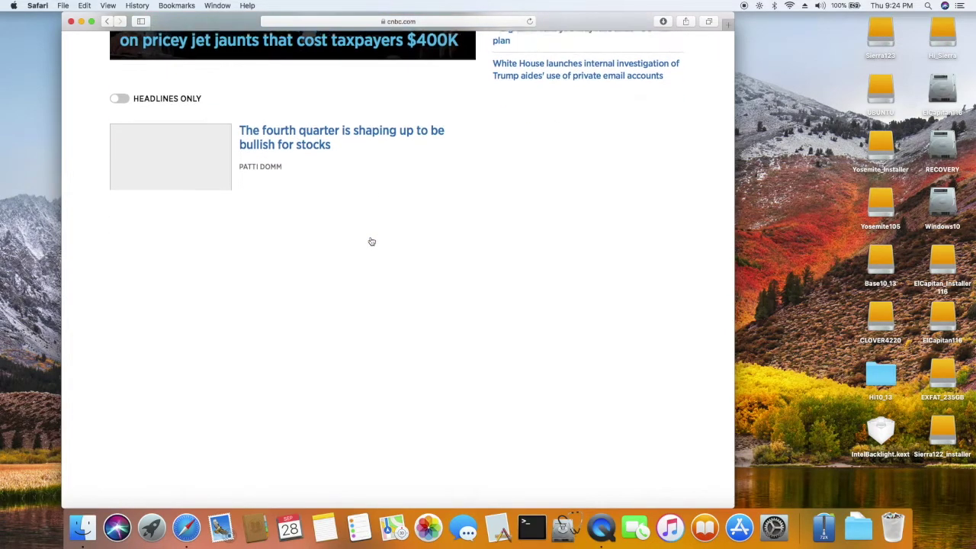
pyautogui.scroll(6, 371, 241)
pyautogui.scroll(3, 372, 241)
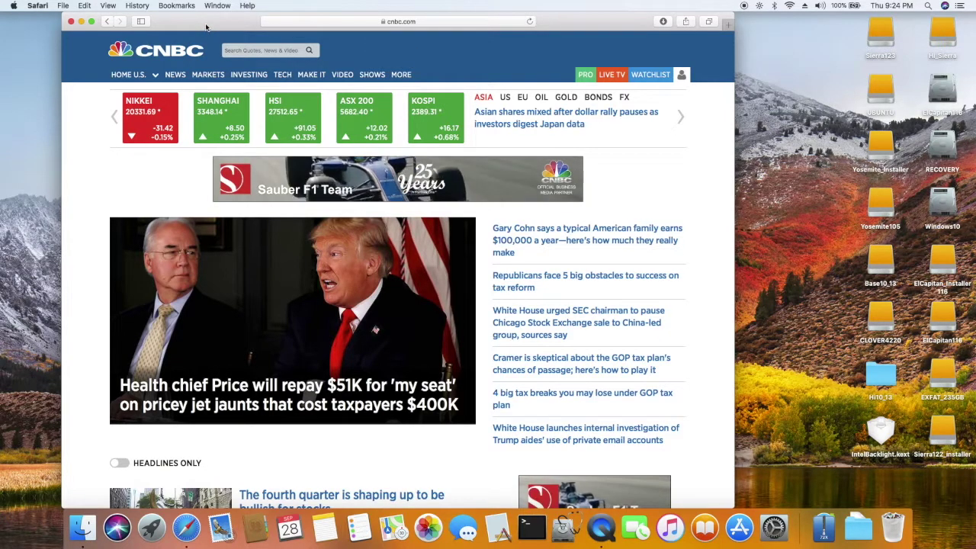
pyautogui.click(71, 23)
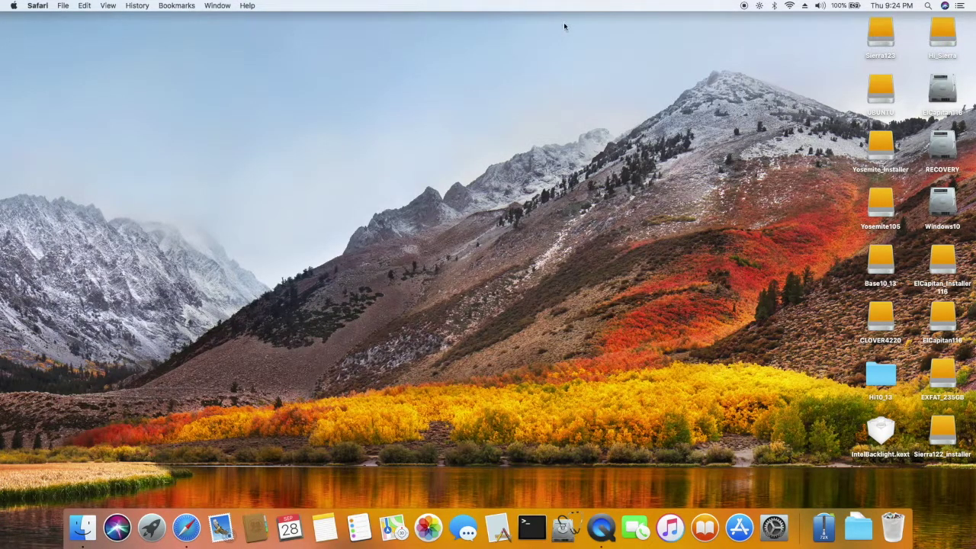
# Open the 10.13 folder on CLOVER4220 through EFI, CLOVER and kexts.
pyautogui.click(939, 32)
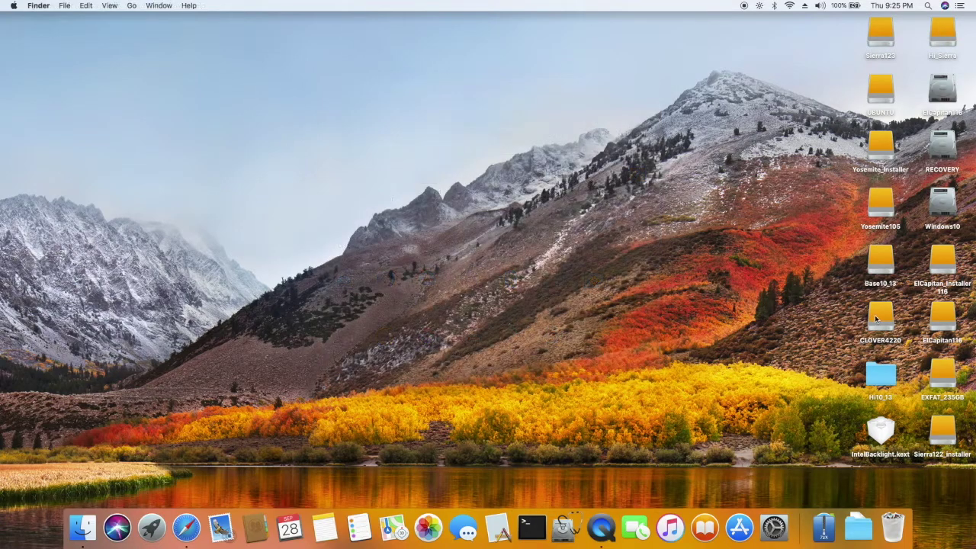
pyautogui.click(875, 319)
pyautogui.doubleClick(876, 319)
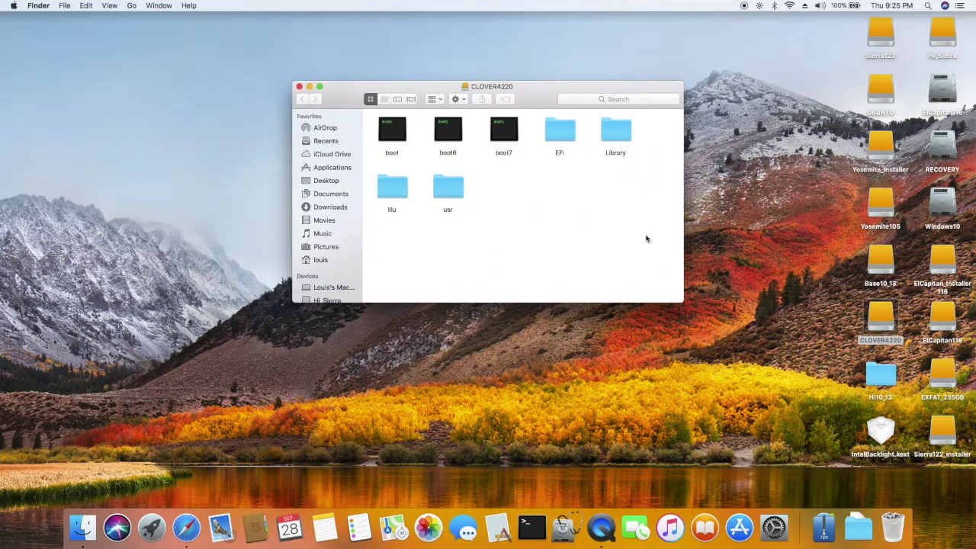
pyautogui.doubleClick(566, 143)
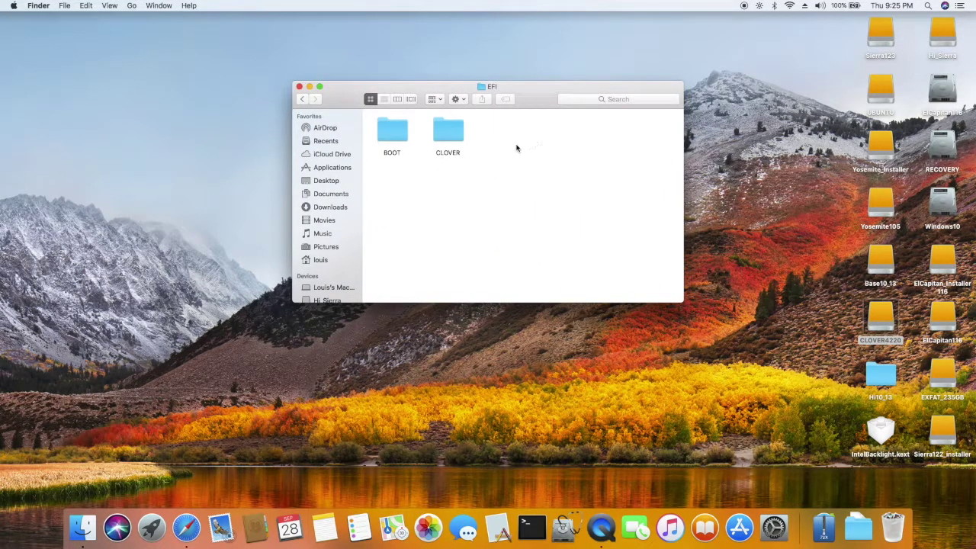
pyautogui.click(458, 141)
pyautogui.doubleClick(458, 141)
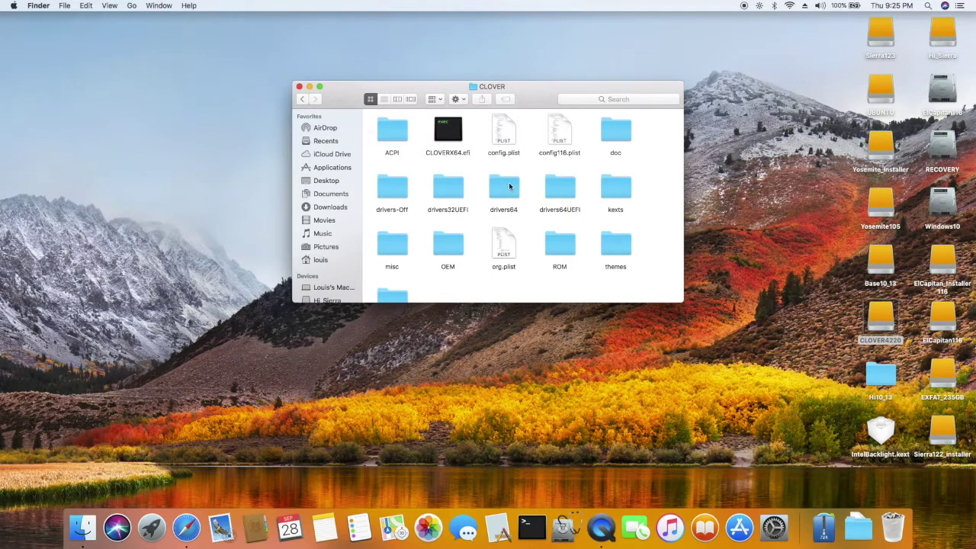
pyautogui.doubleClick(615, 191)
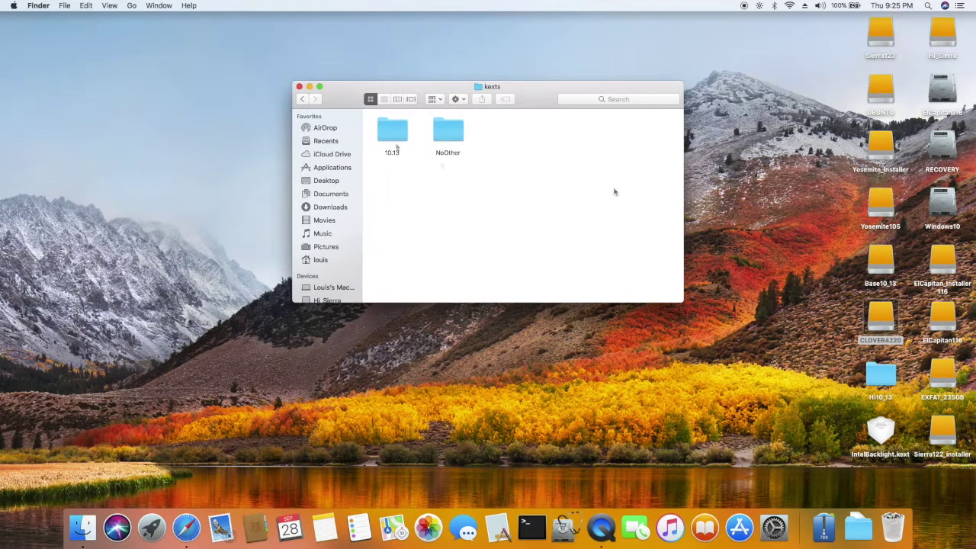
pyautogui.doubleClick(393, 131)
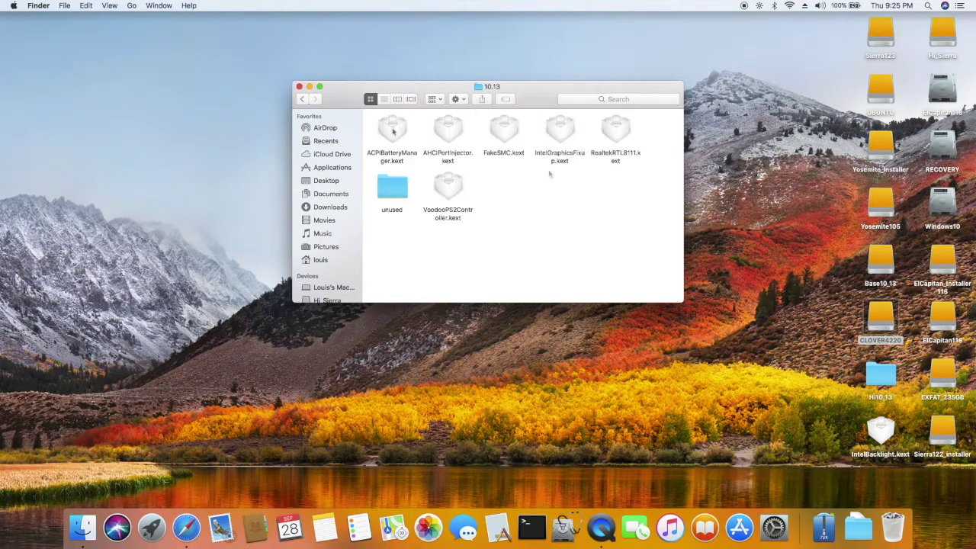
# Inspect IntelGraphicsFixup.kext's Get Info details, then open the Hi_Sierra drive.
pyautogui.click(562, 159)
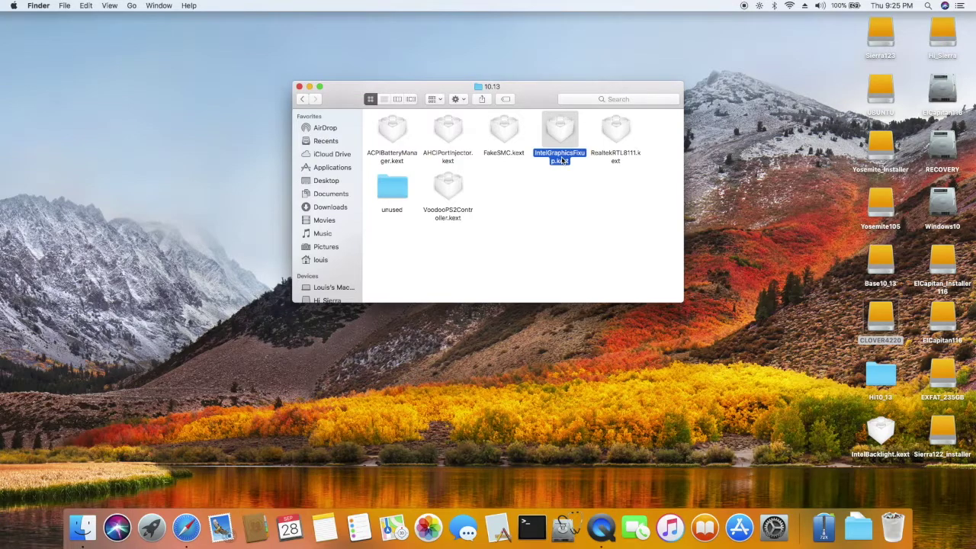
pyautogui.press('super+i')
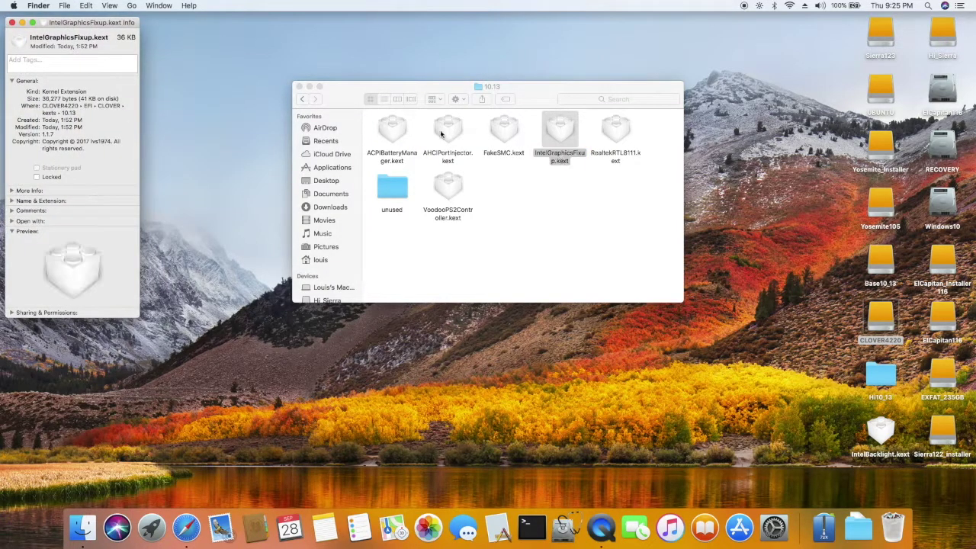
pyautogui.click(12, 22)
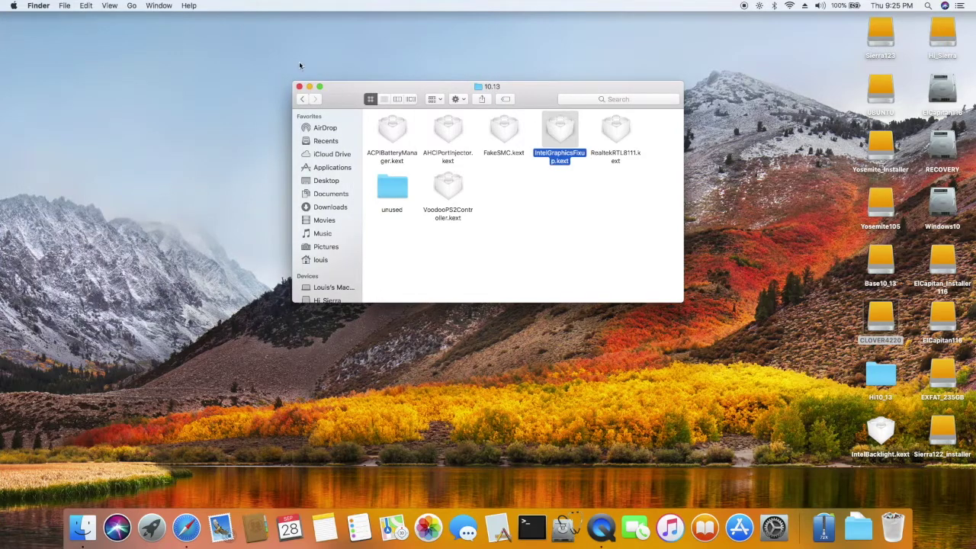
pyautogui.doubleClick(939, 39)
pyautogui.doubleClick(582, 84)
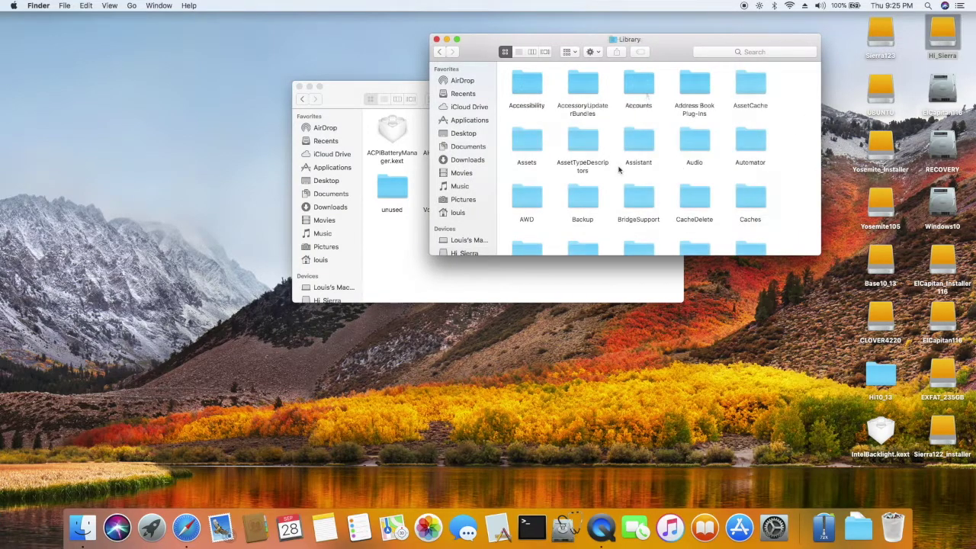
pyautogui.scroll(-10, 619, 169)
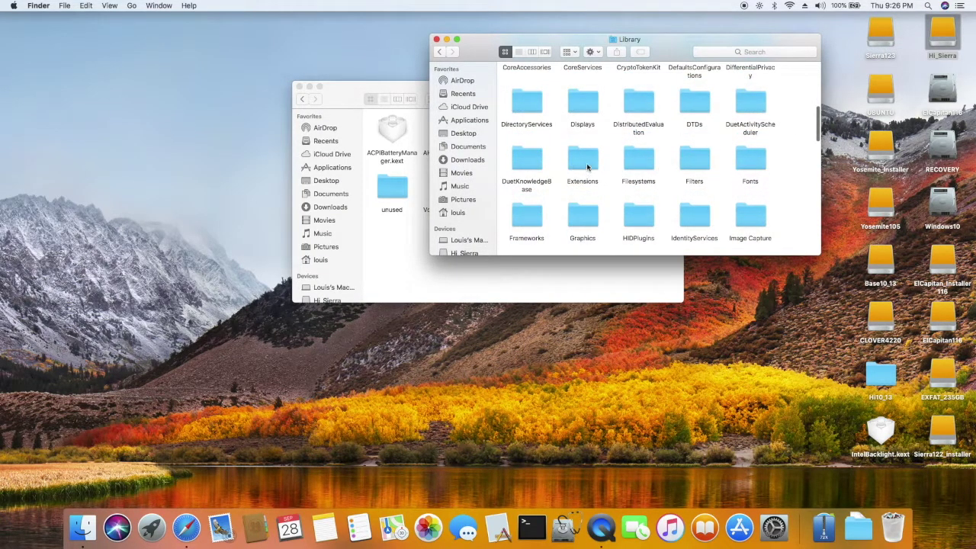
pyautogui.doubleClick(584, 164)
pyautogui.scroll(-10, 618, 139)
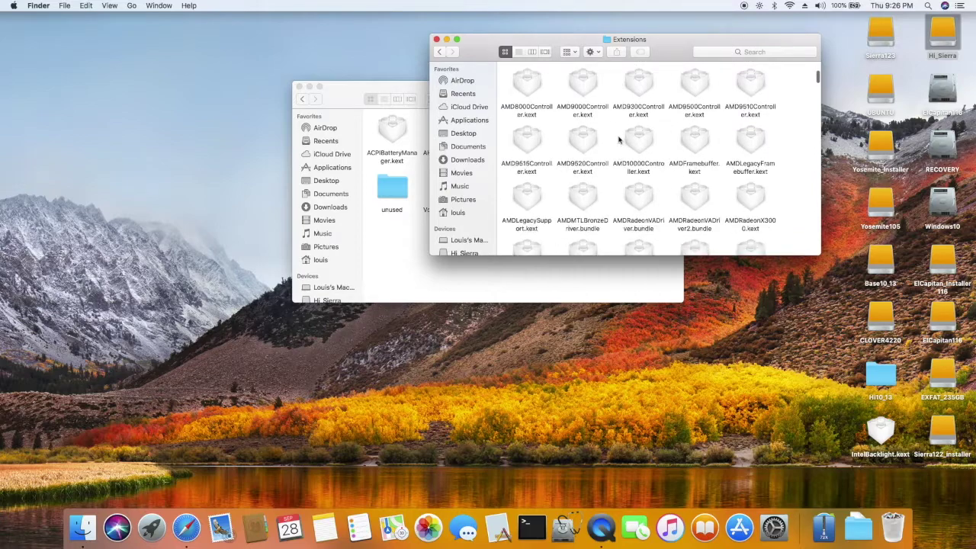
pyautogui.scroll(5, 630, 106)
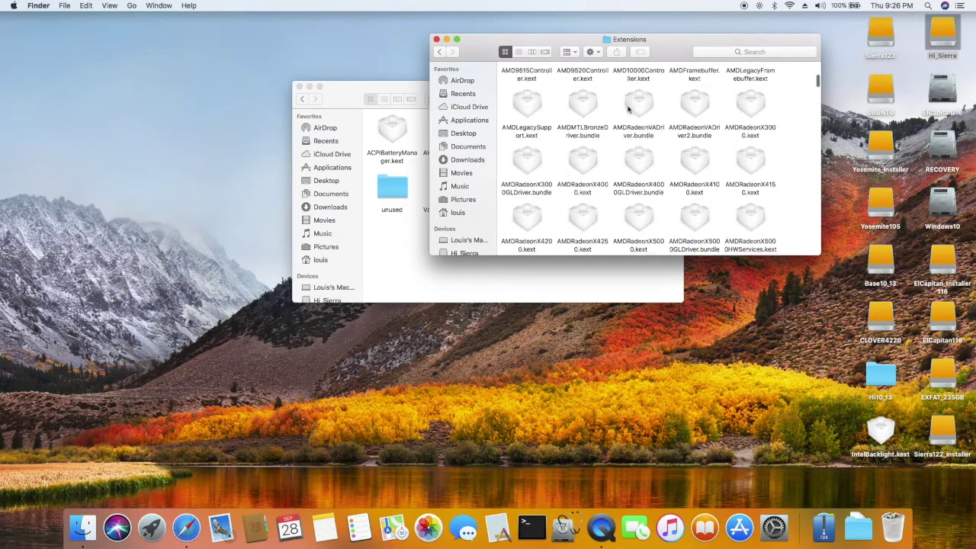
pyautogui.scroll(-5, 620, 155)
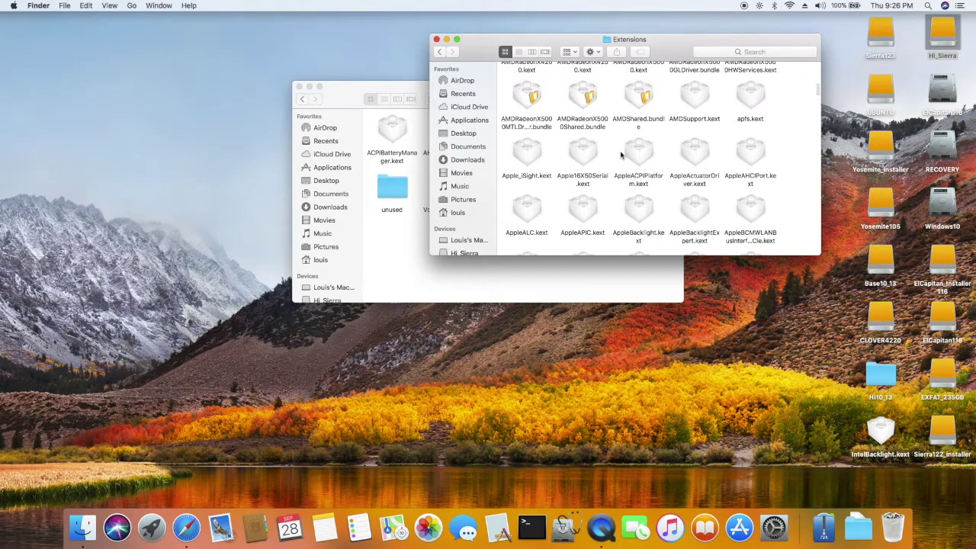
pyautogui.click(537, 214)
pyautogui.press('super+i')
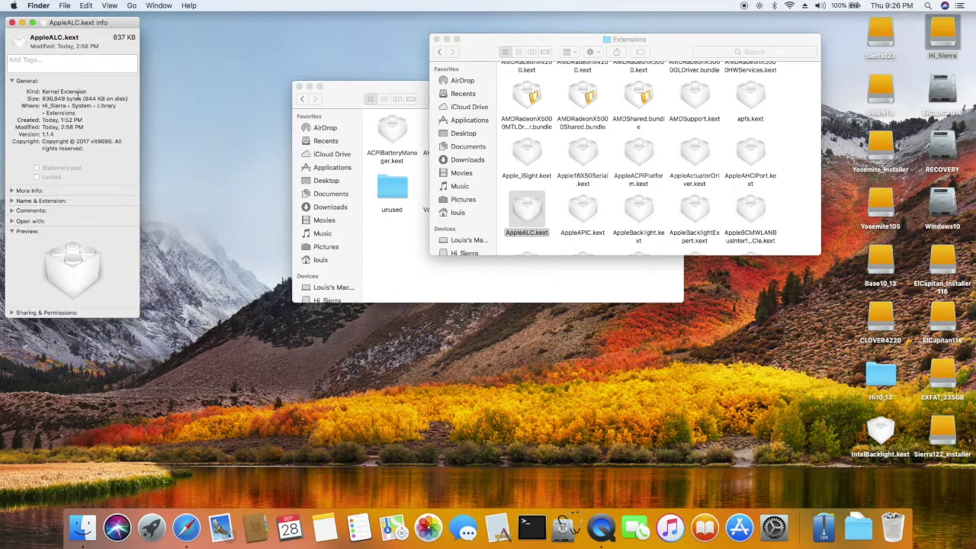
pyautogui.click(12, 23)
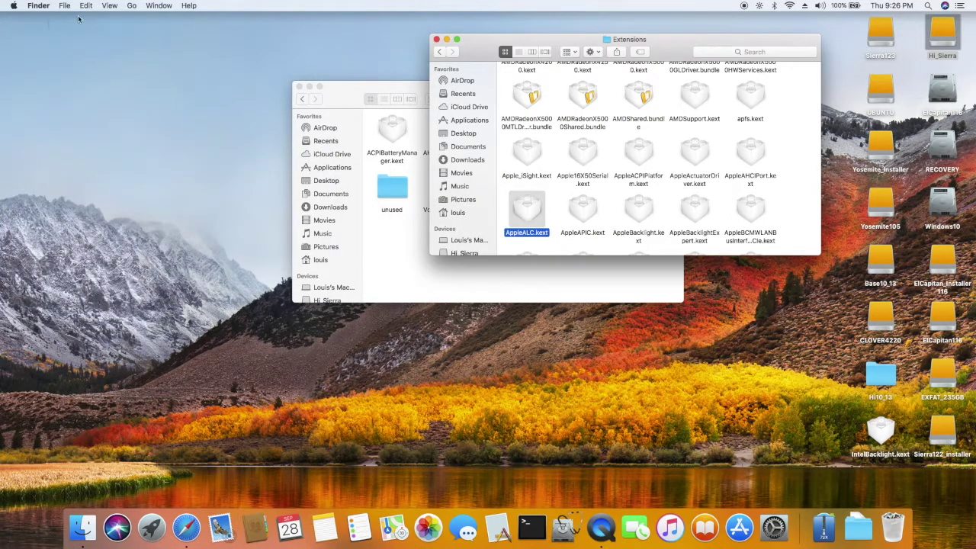
pyautogui.scroll(-1, 543, 153)
pyautogui.scroll(-10, 543, 154)
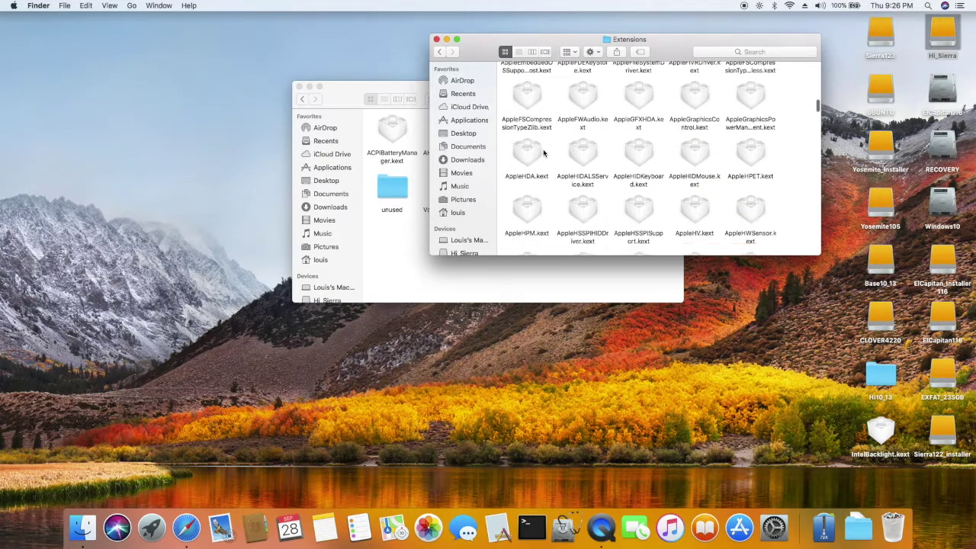
pyautogui.scroll(-10, 543, 153)
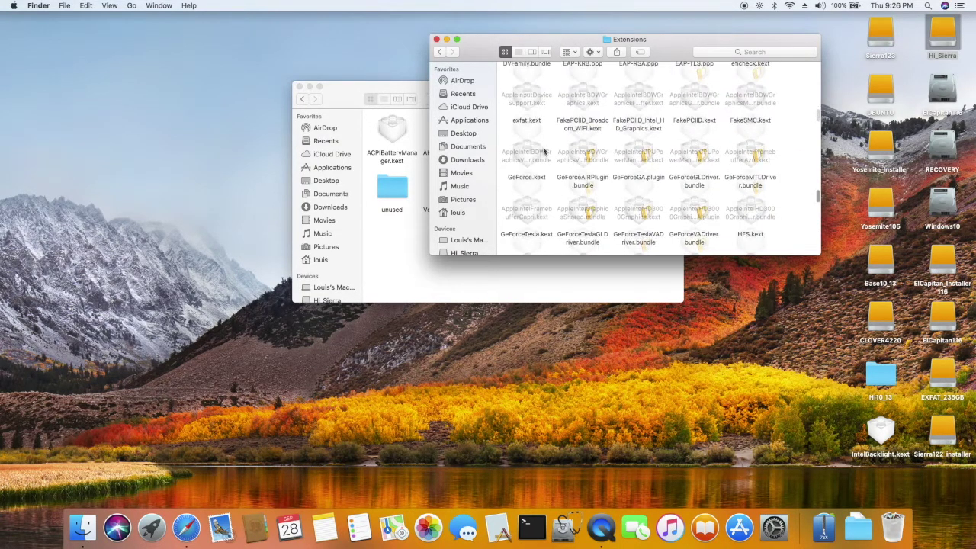
pyautogui.click(584, 127)
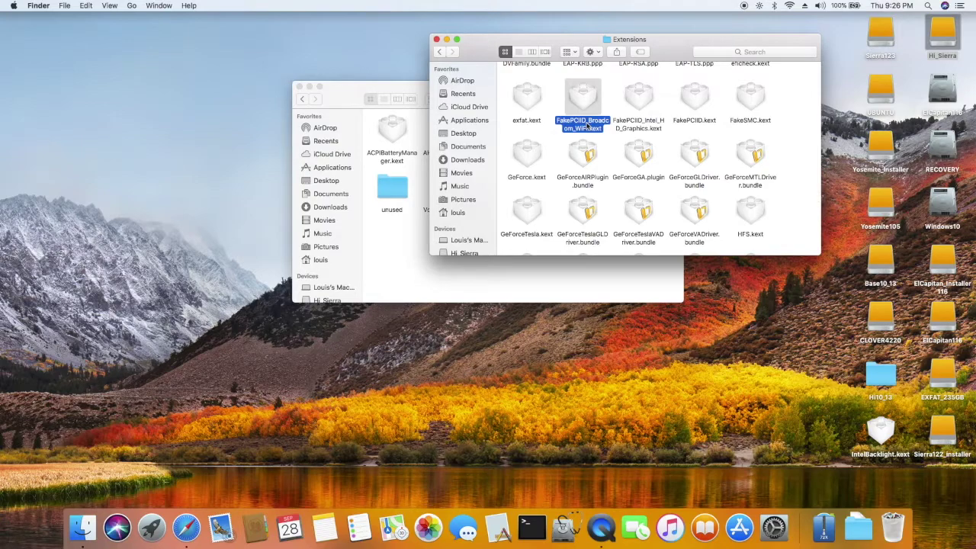
pyautogui.press('Right')
pyautogui.press('Right')
pyautogui.press('Right')
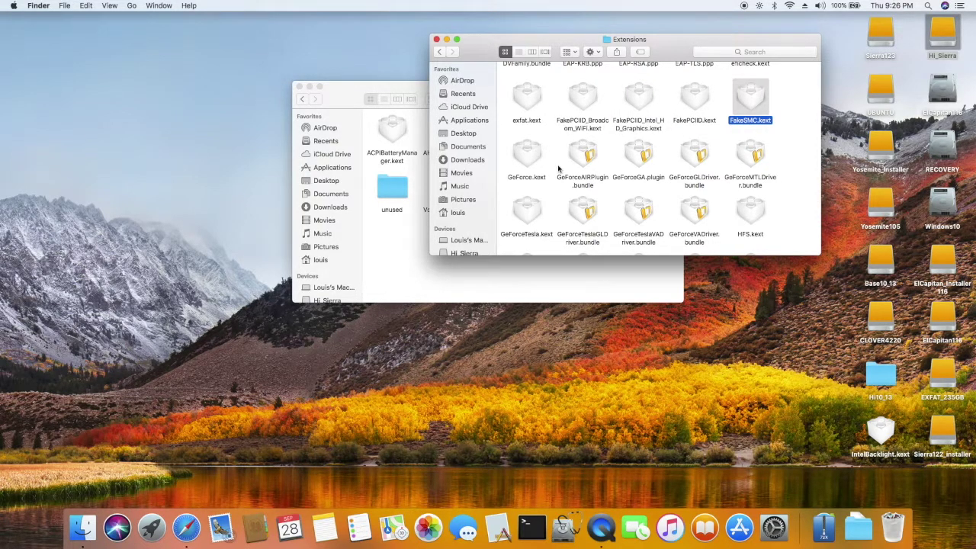
pyautogui.scroll(-2, 558, 168)
pyautogui.scroll(-1, 558, 169)
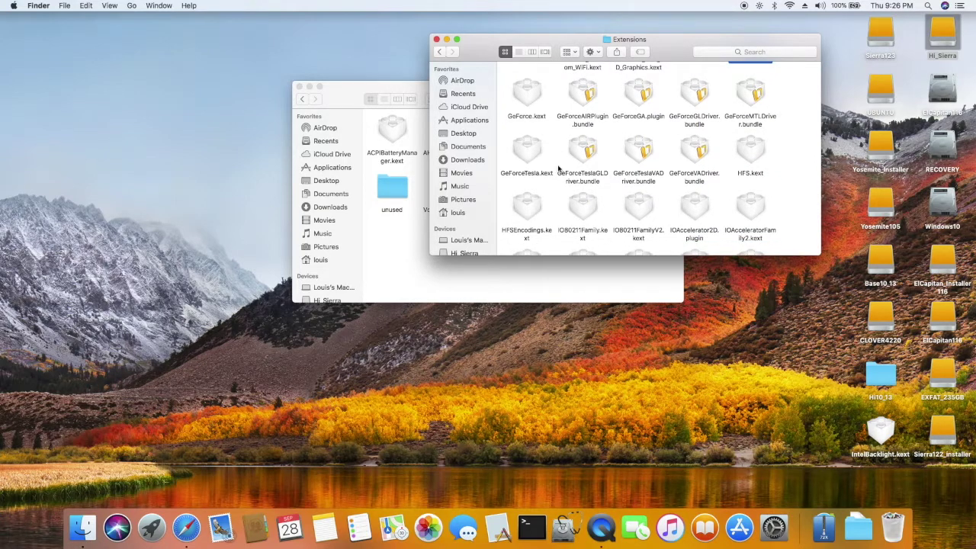
pyautogui.scroll(10, 564, 191)
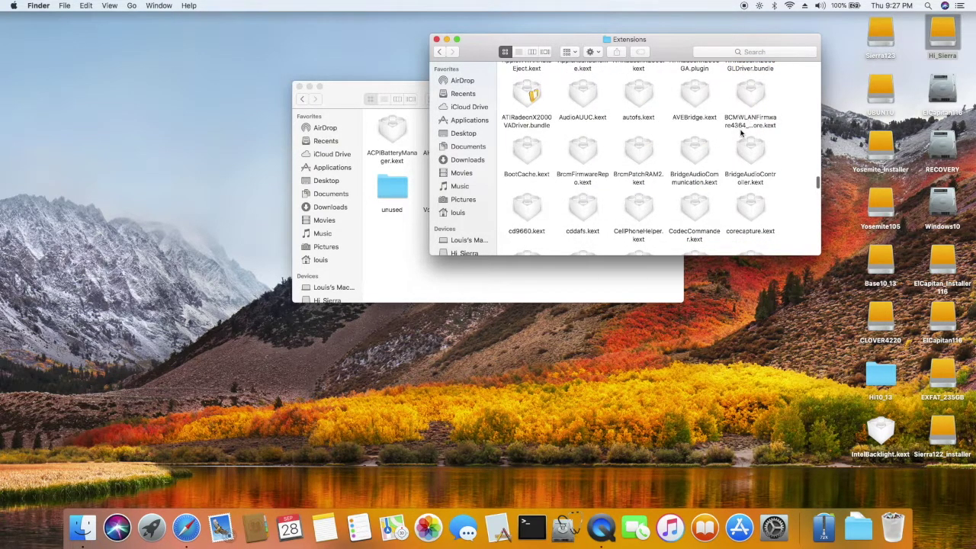
pyautogui.click(598, 175)
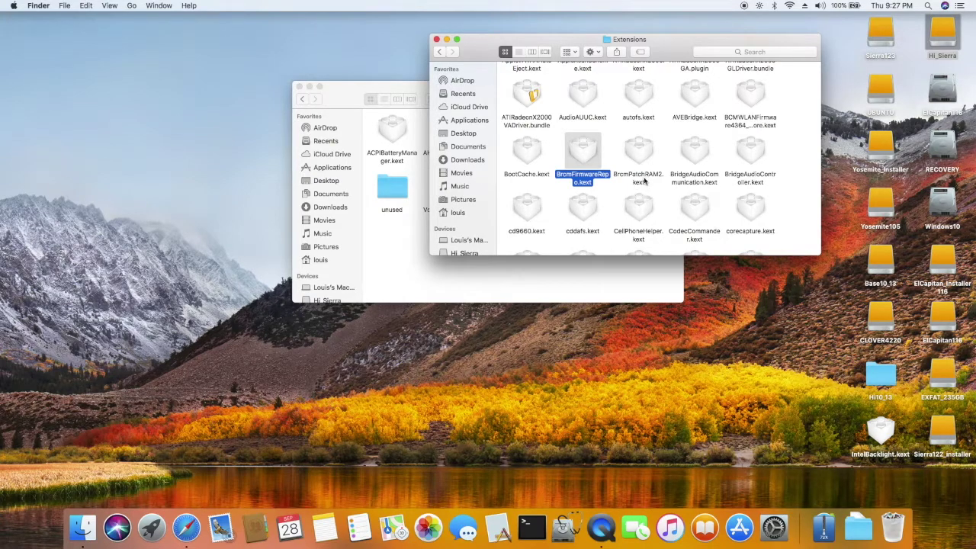
pyautogui.click(646, 179)
pyautogui.scroll(-1, 646, 178)
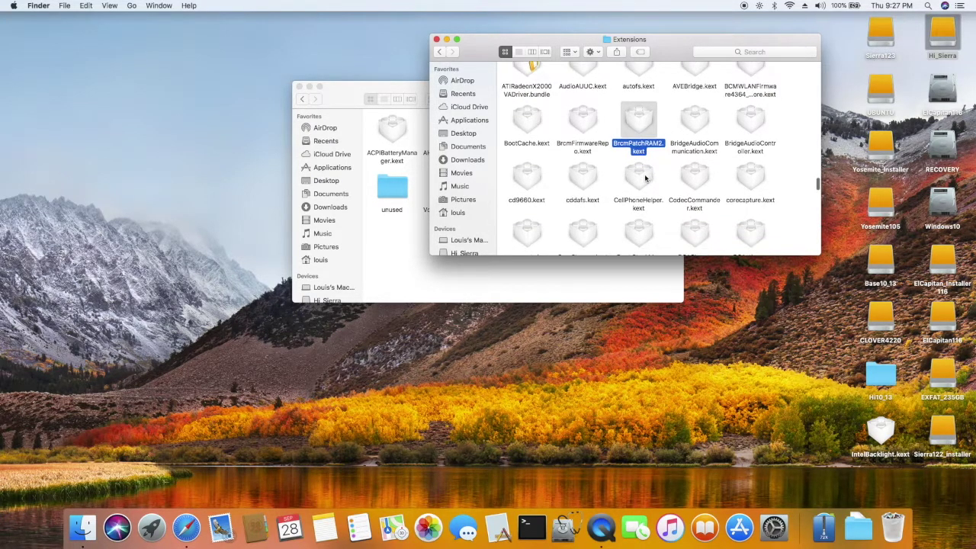
pyautogui.click(692, 178)
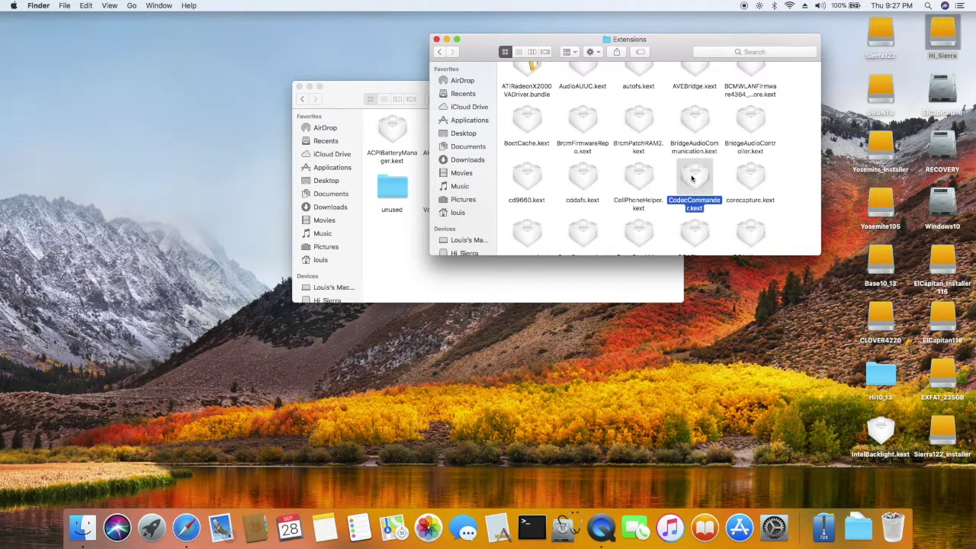
pyautogui.scroll(-5, 670, 186)
pyautogui.scroll(-2, 665, 188)
pyautogui.scroll(-2, 665, 188)
pyautogui.scroll(-1, 664, 188)
pyautogui.scroll(-3, 664, 188)
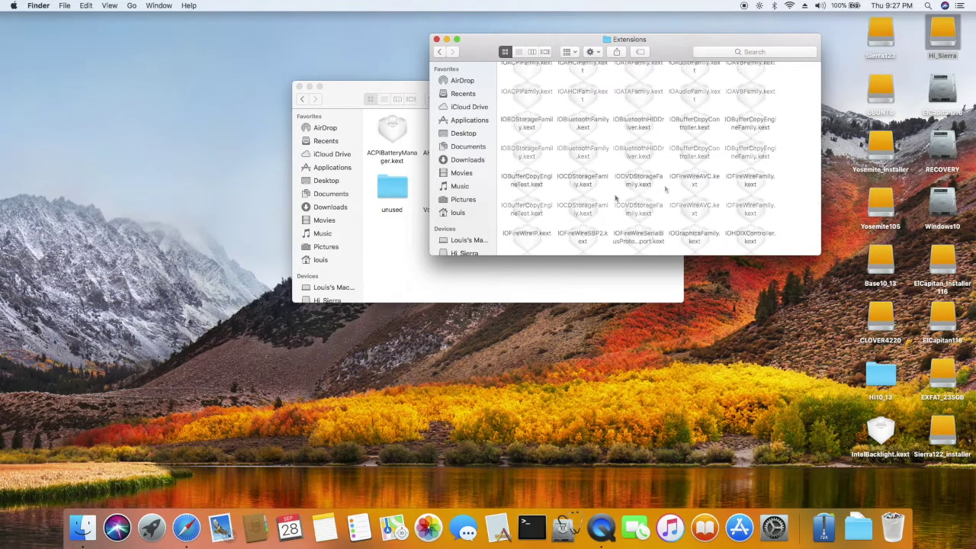
pyautogui.scroll(-2, 640, 190)
pyautogui.scroll(-6, 615, 199)
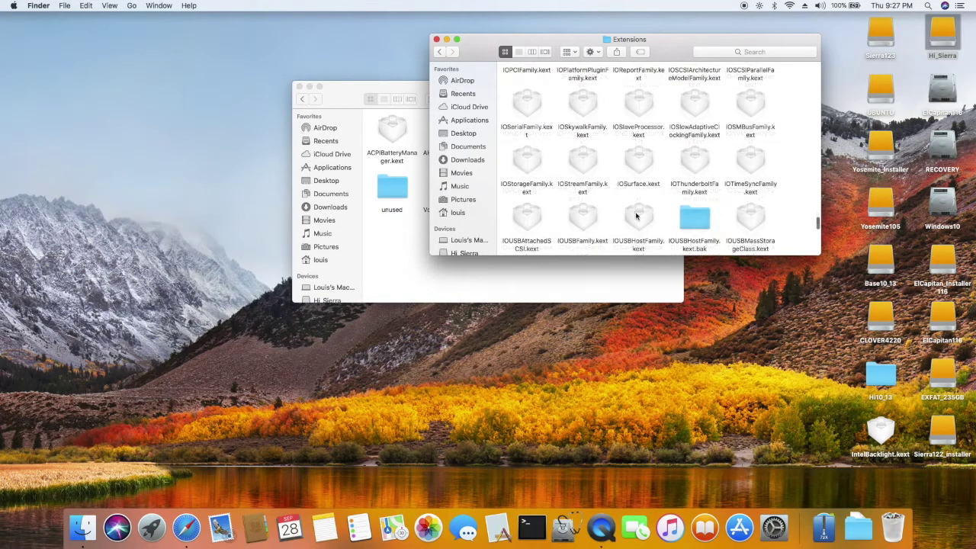
pyautogui.click(638, 217)
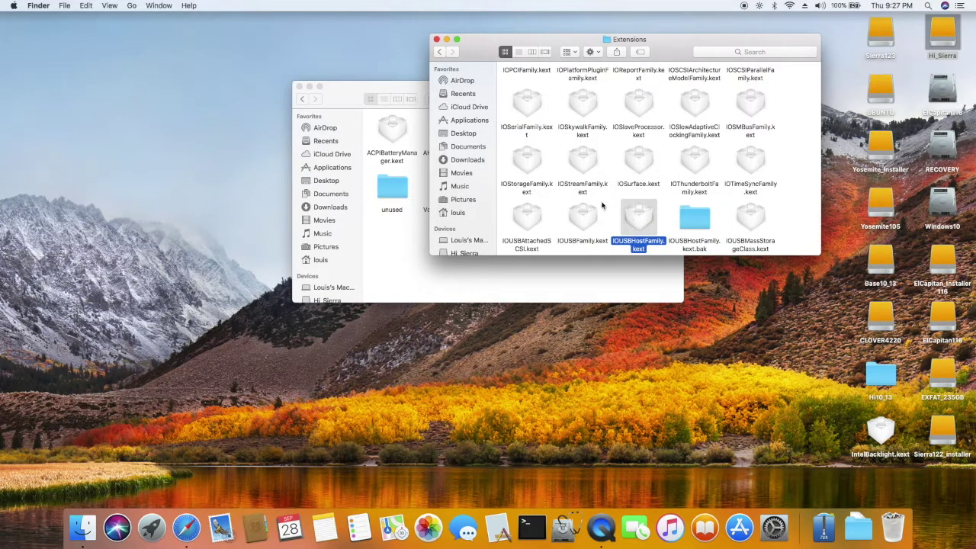
pyautogui.scroll(-1, 601, 205)
pyautogui.scroll(-2, 601, 205)
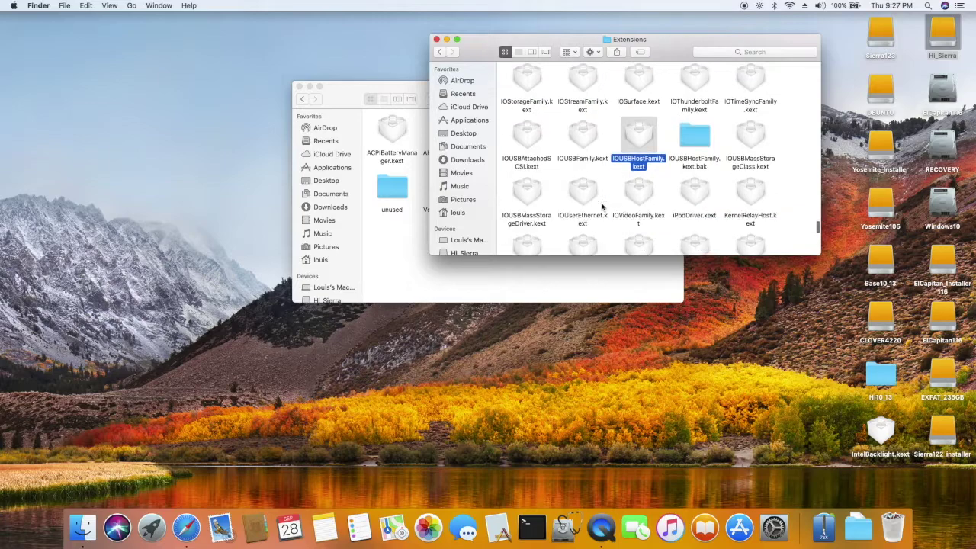
pyautogui.click(696, 200)
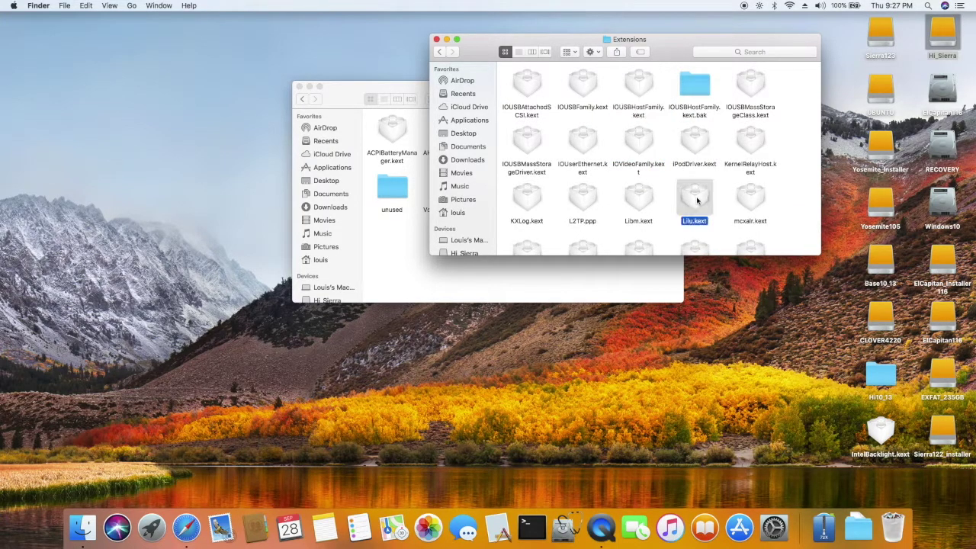
pyautogui.press('super+i')
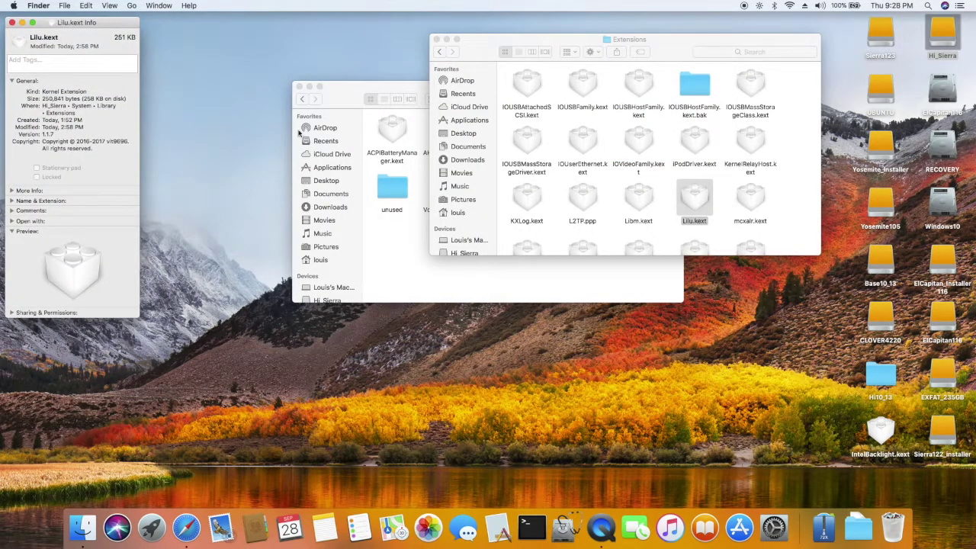
pyautogui.click(11, 22)
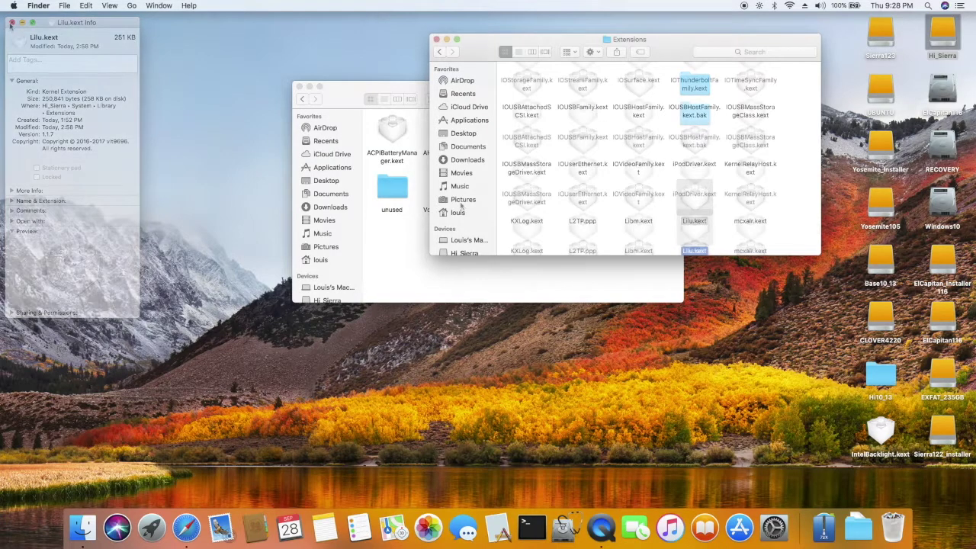
# Show IntelGraphicsFixup.kext's package contents and open Contents/Info.plist in the text editor.
pyautogui.click(417, 239)
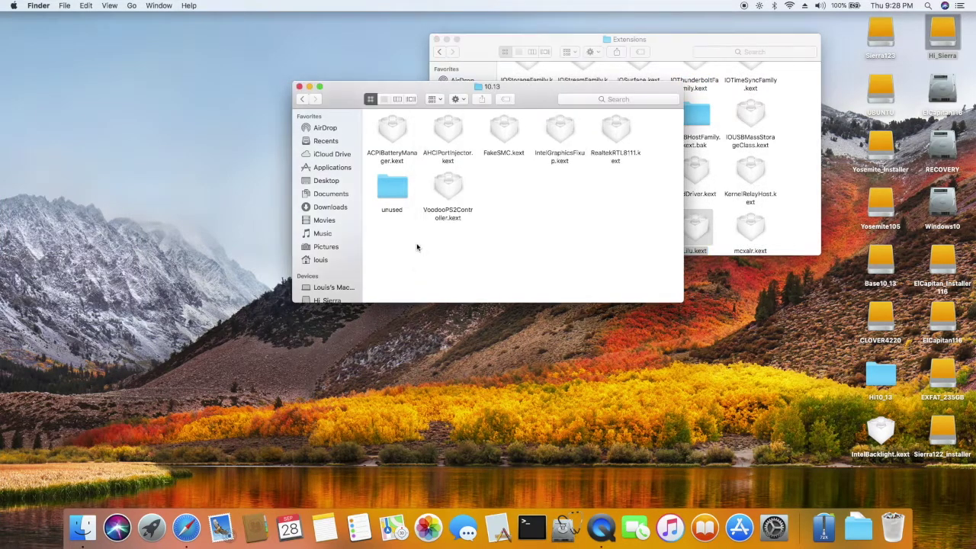
pyautogui.click(563, 133)
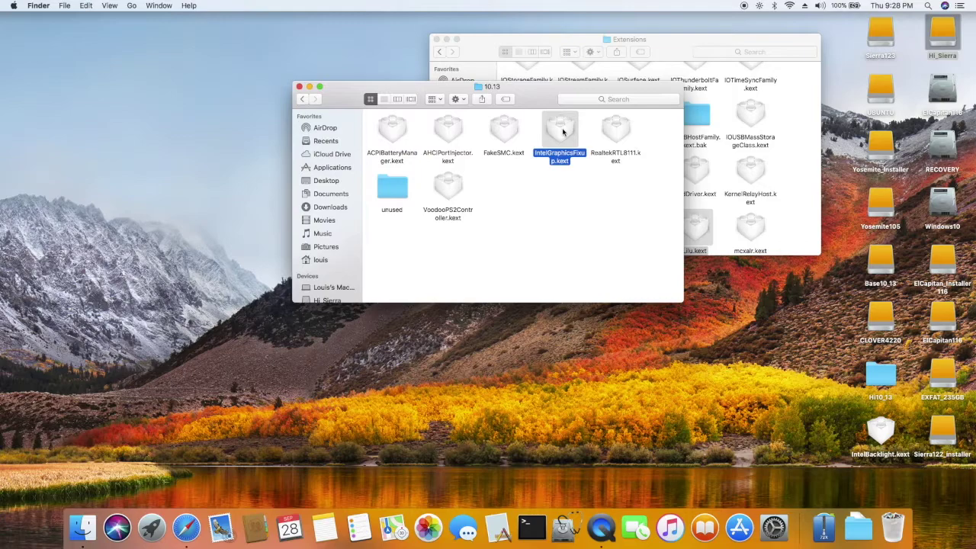
pyautogui.rightClick(563, 133)
pyautogui.click(591, 163)
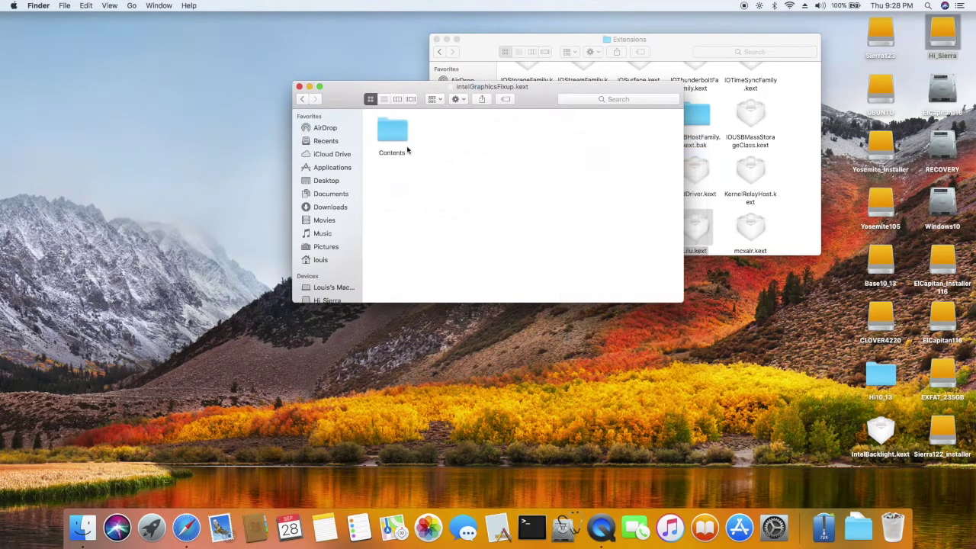
pyautogui.doubleClick(397, 136)
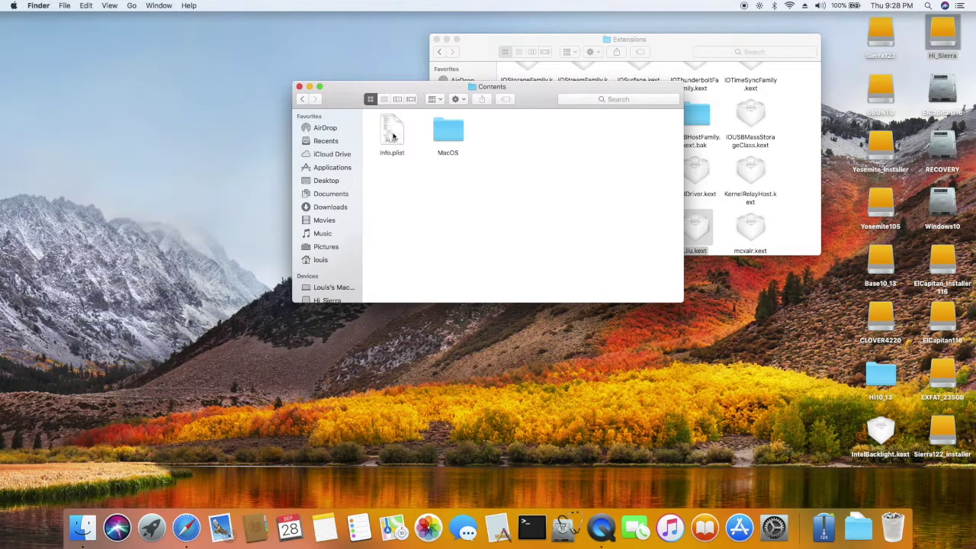
pyautogui.click(392, 135)
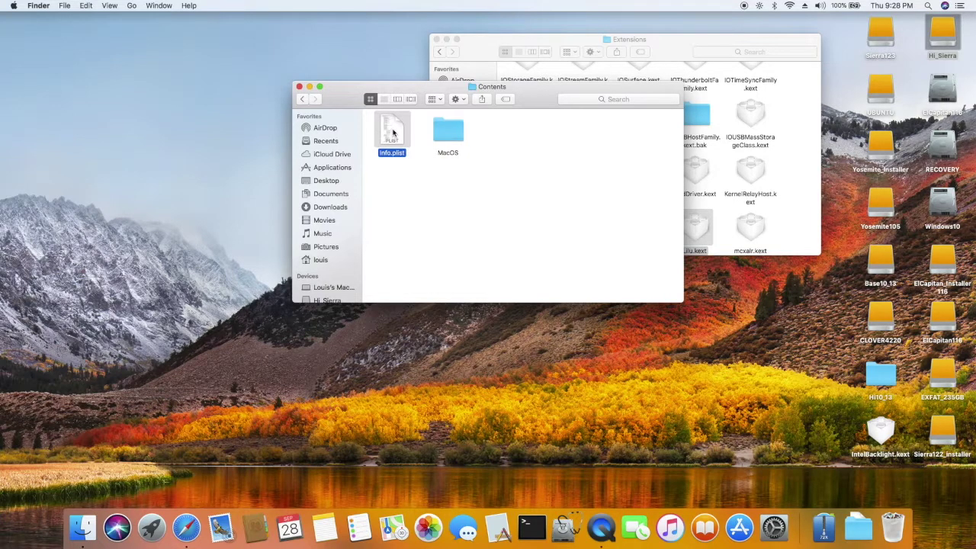
pyautogui.doubleClick(393, 133)
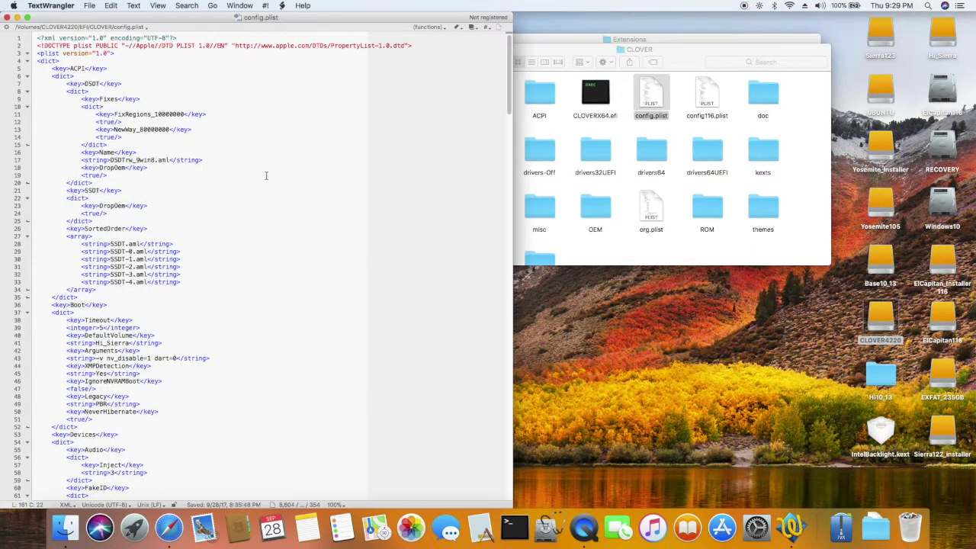
# Select the boot arguments string on line 43 of config.plist and scroll through the file.
pyautogui.scroll(-8, 258, 220)
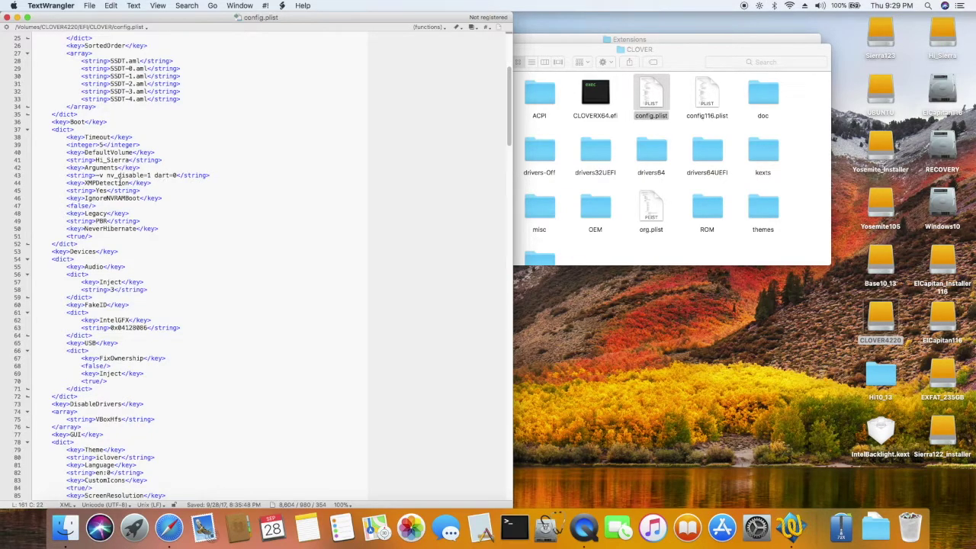
pyautogui.moveTo(98, 175); pyautogui.dragTo(179, 175)
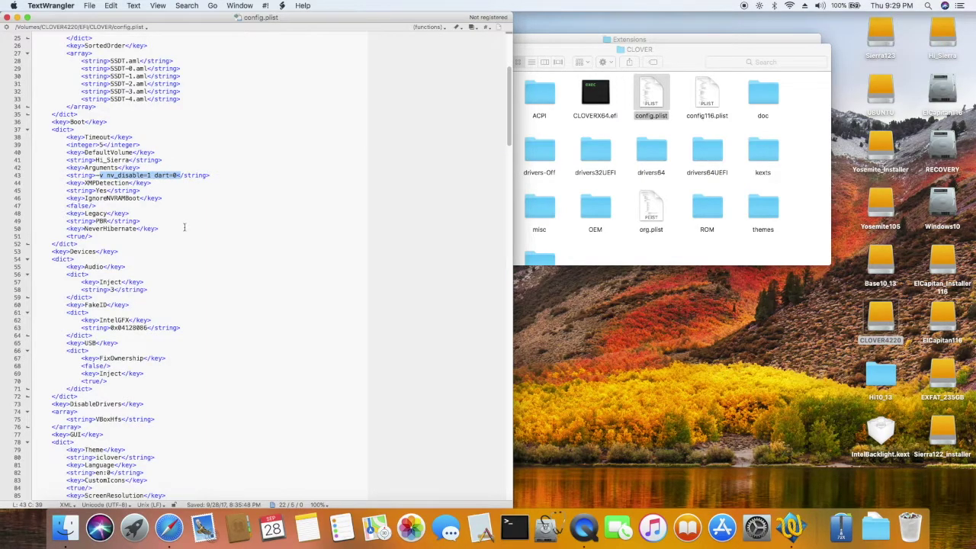
pyautogui.scroll(-5, 184, 227)
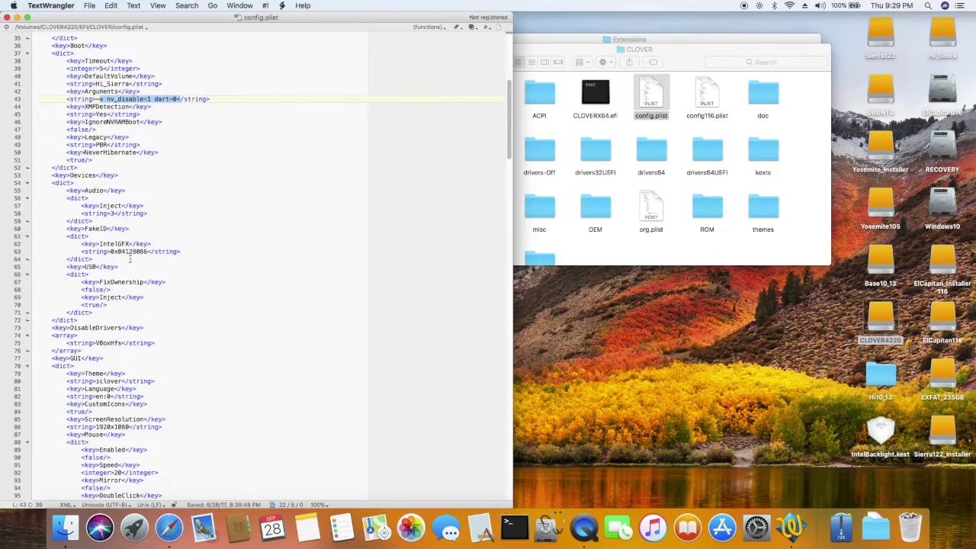
pyautogui.scroll(-1, 129, 260)
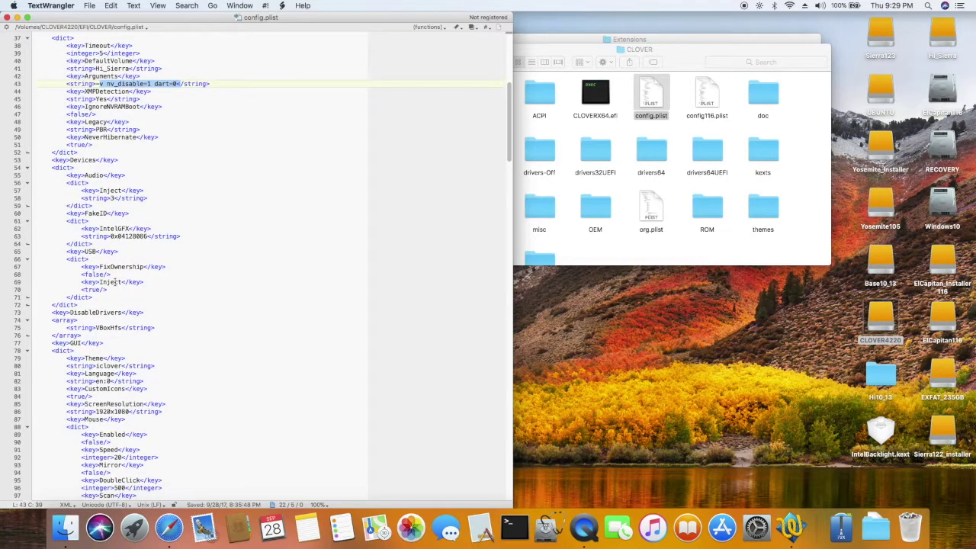
pyautogui.scroll(-15, 115, 282)
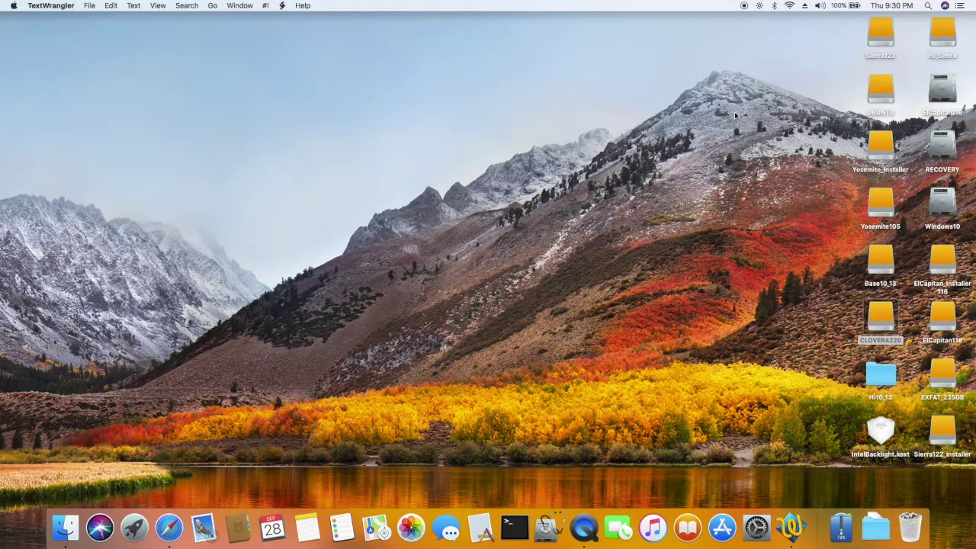
# Raise the screen brightness and sound volume, switching back to Finder.
pyautogui.press('XF86MonBrightnessUp')
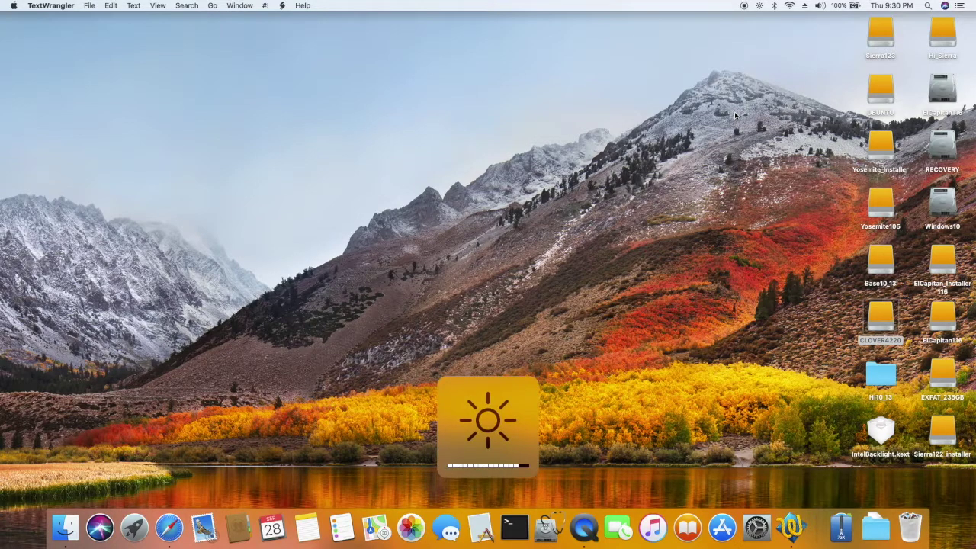
pyautogui.press('XF86AudioRaiseVolume')
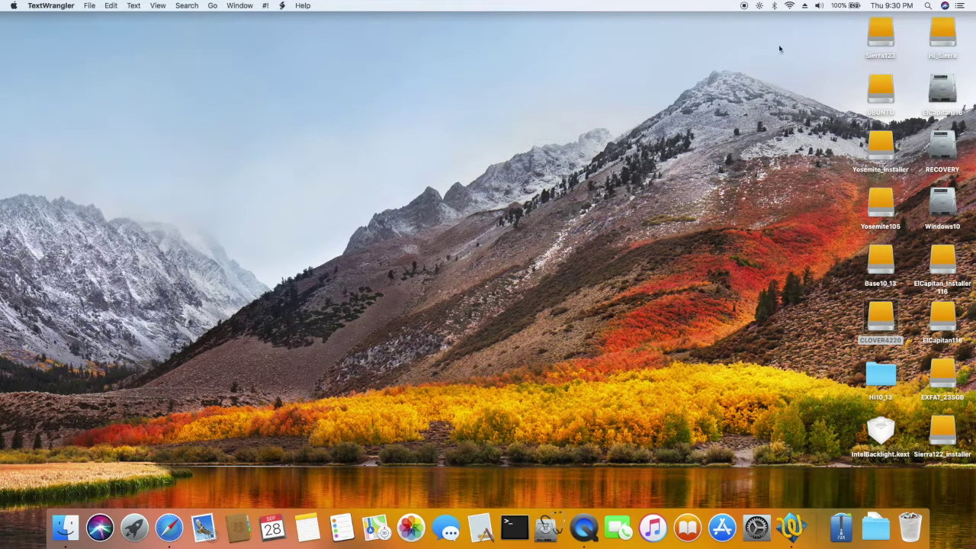
pyautogui.press('super+q')
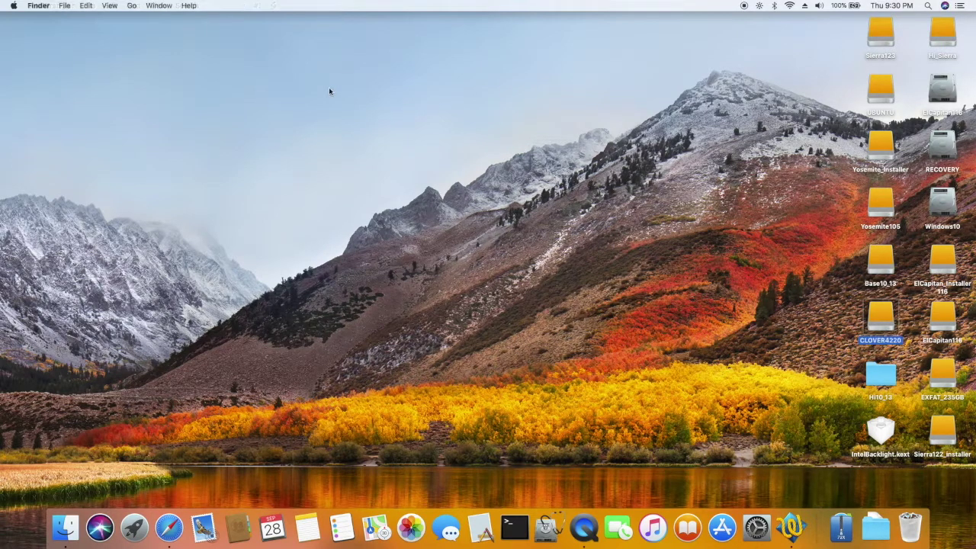
pyautogui.press('XF86AudioRaiseVolume')
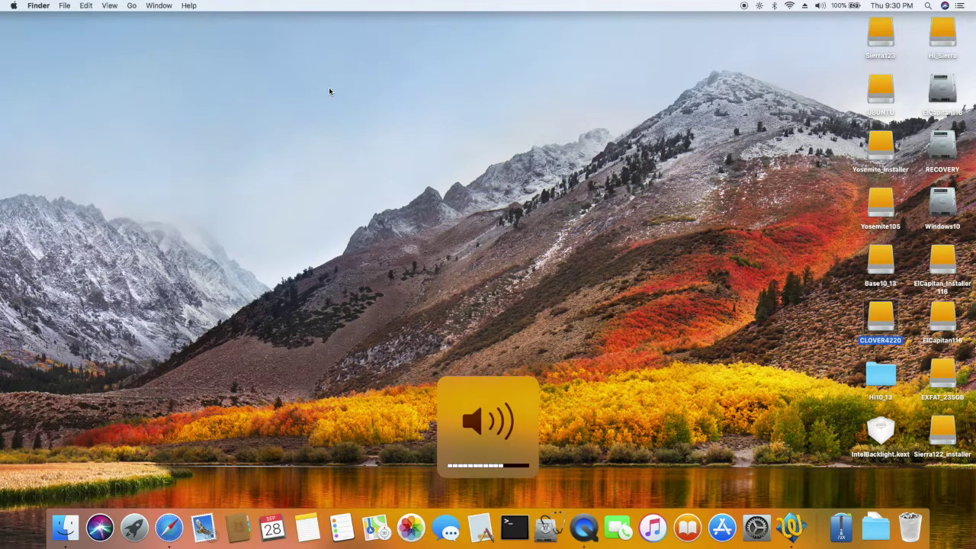